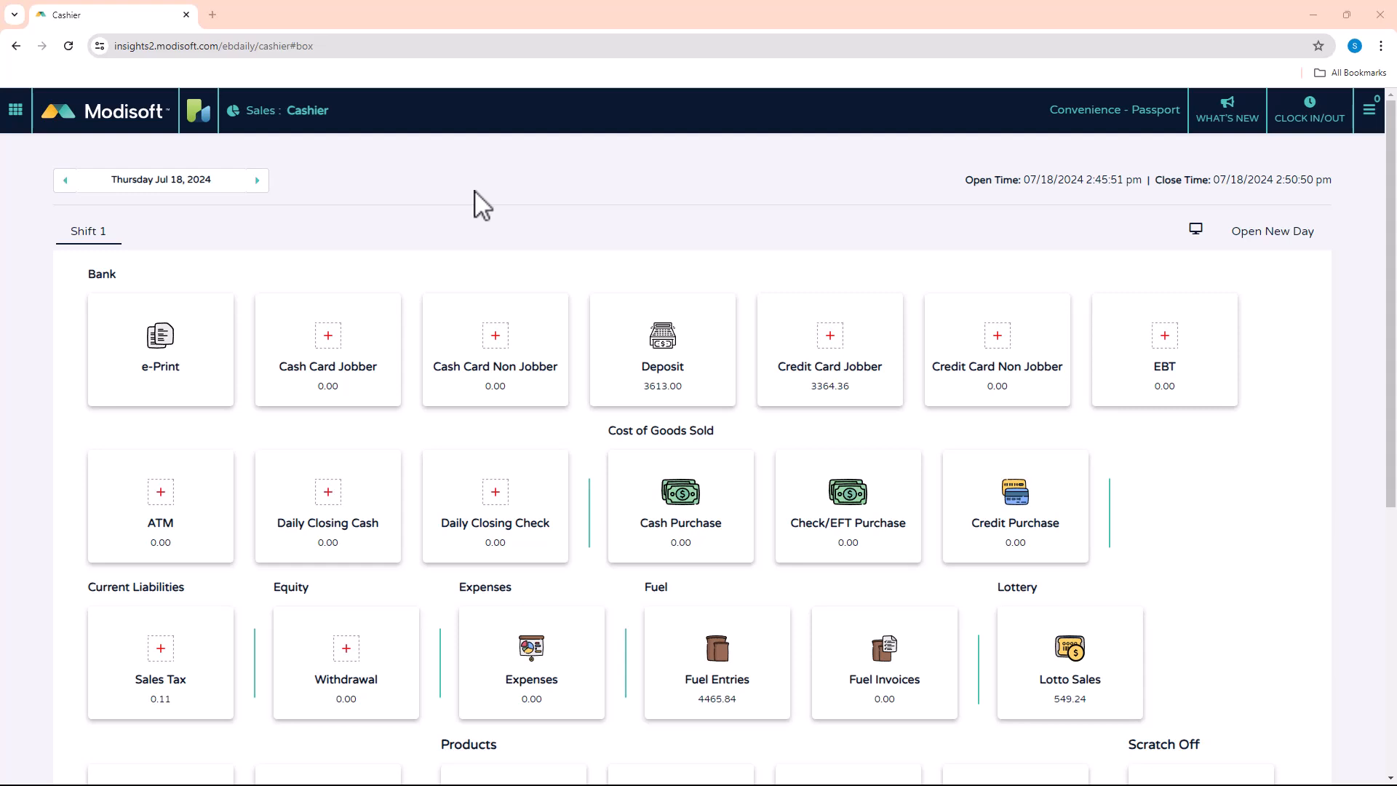
Open the Purchases page under Products and show only the Cash - Daily purchase entries
click(15, 112)
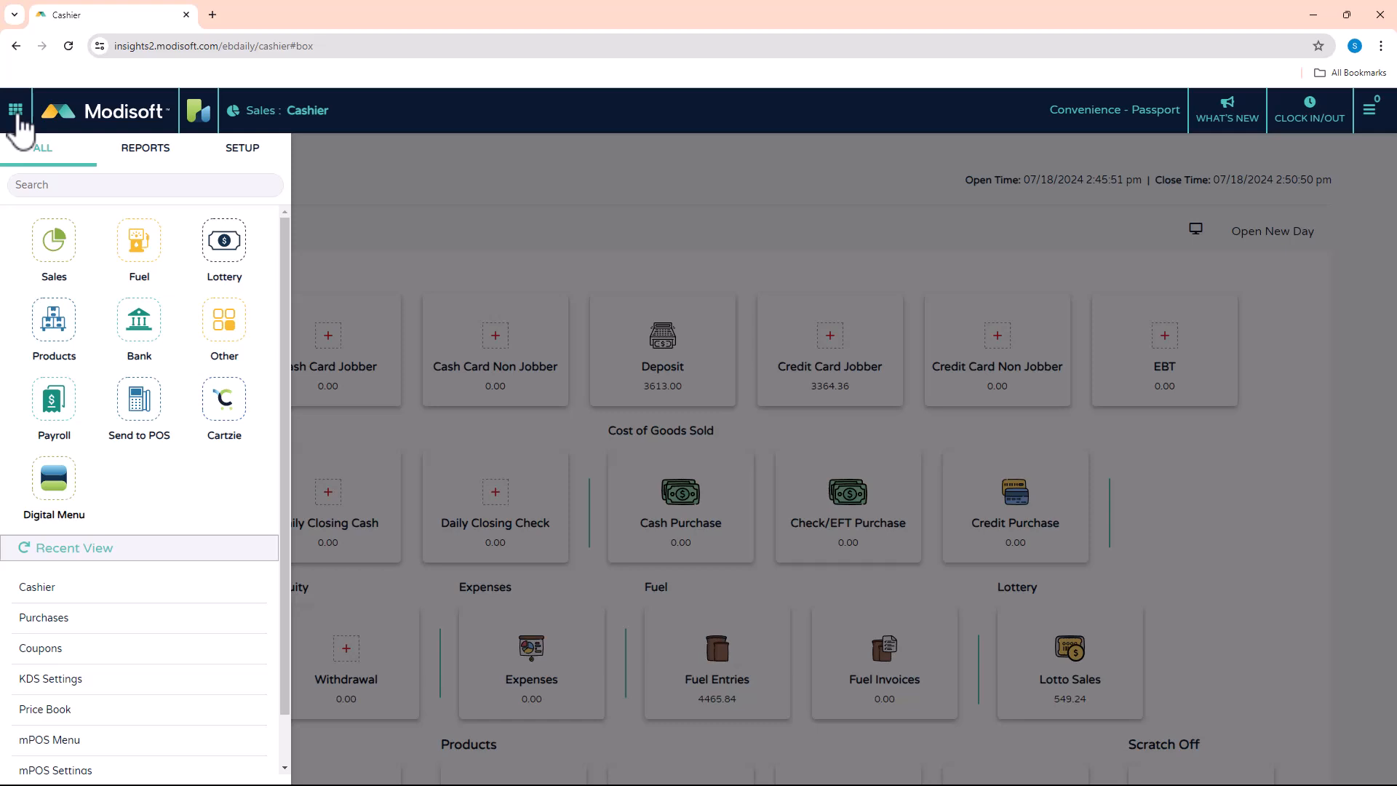
click(57, 329)
click(64, 403)
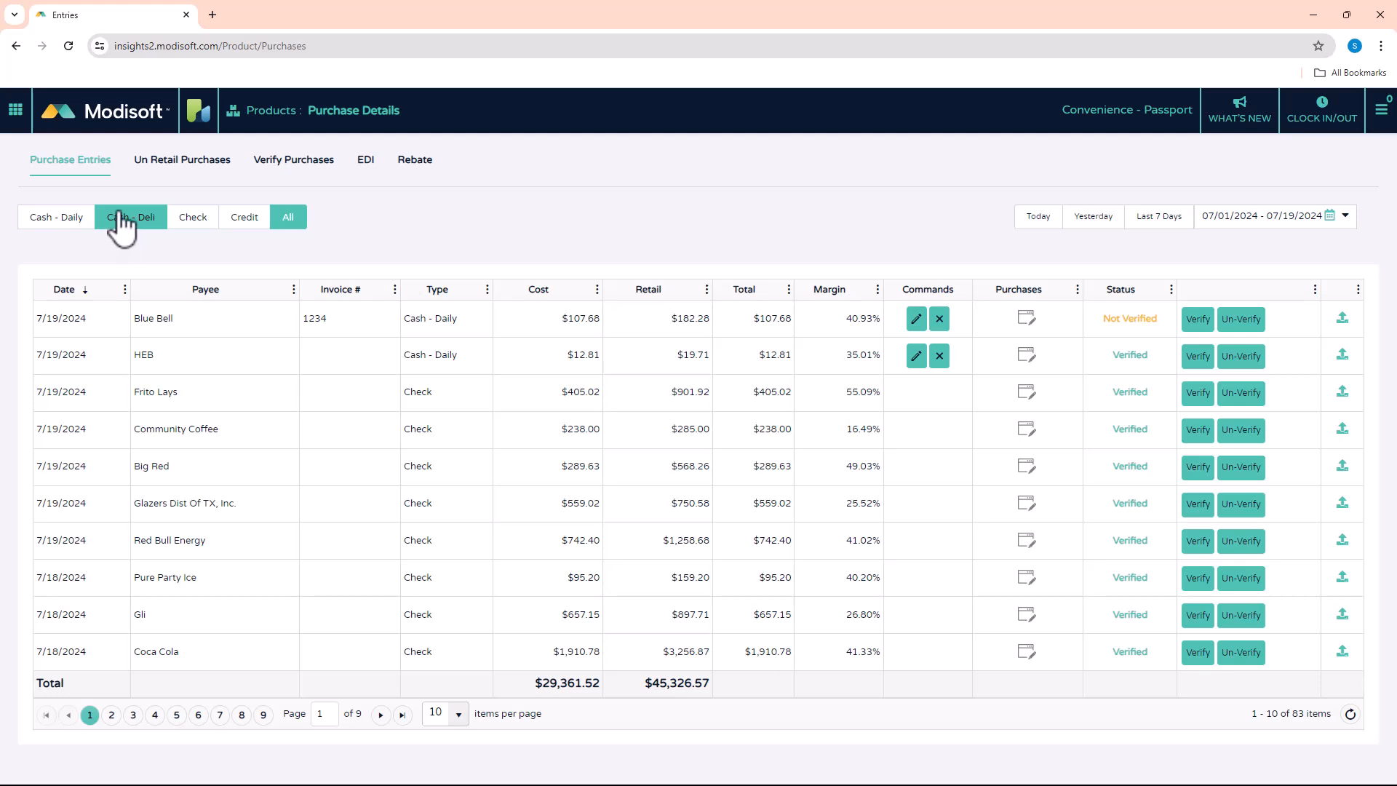
click(56, 235)
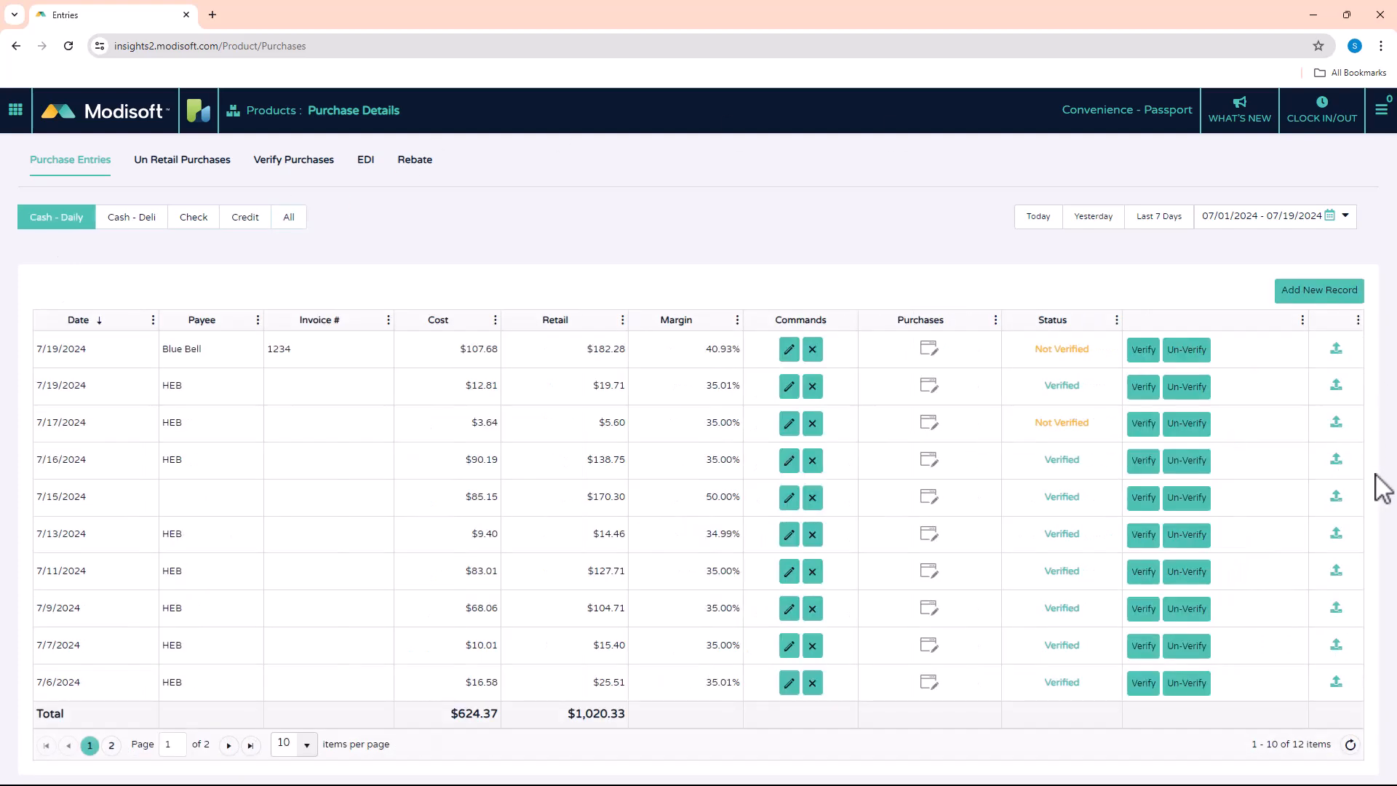
Add a Cash - Daily purchase record dated 7/19/2024 for payee Borden with invoice number 12345 and save it
click(1313, 291)
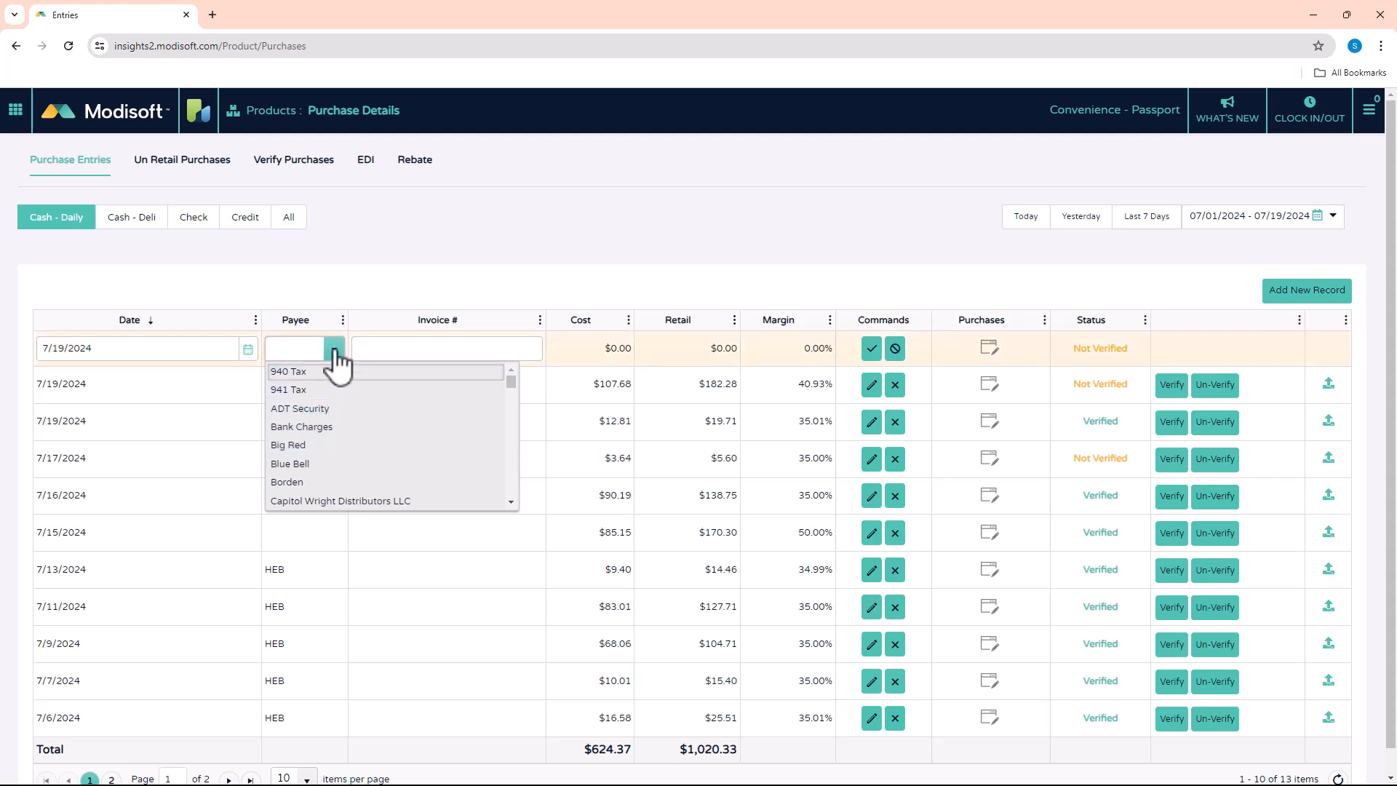
click(294, 481)
click(402, 348)
text(1)
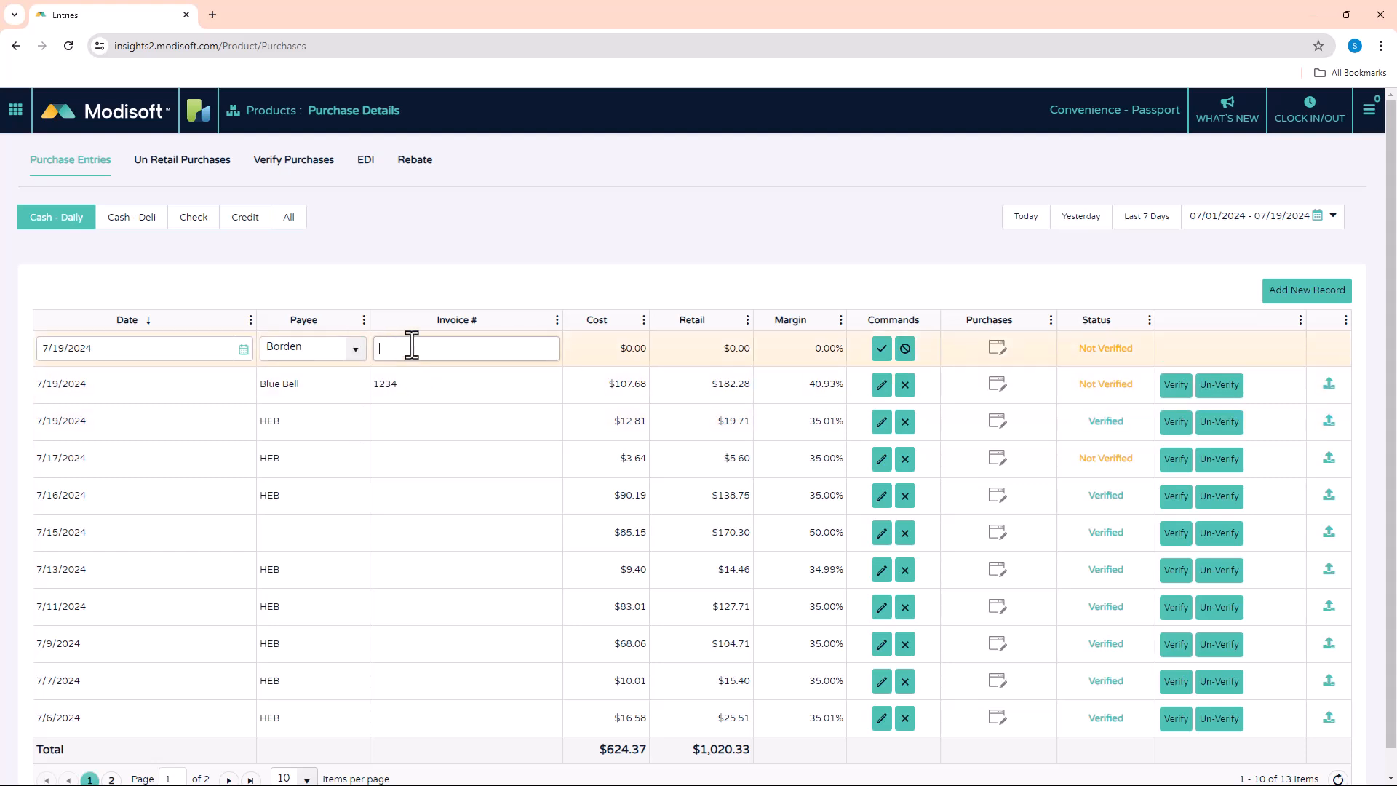
text(2345)
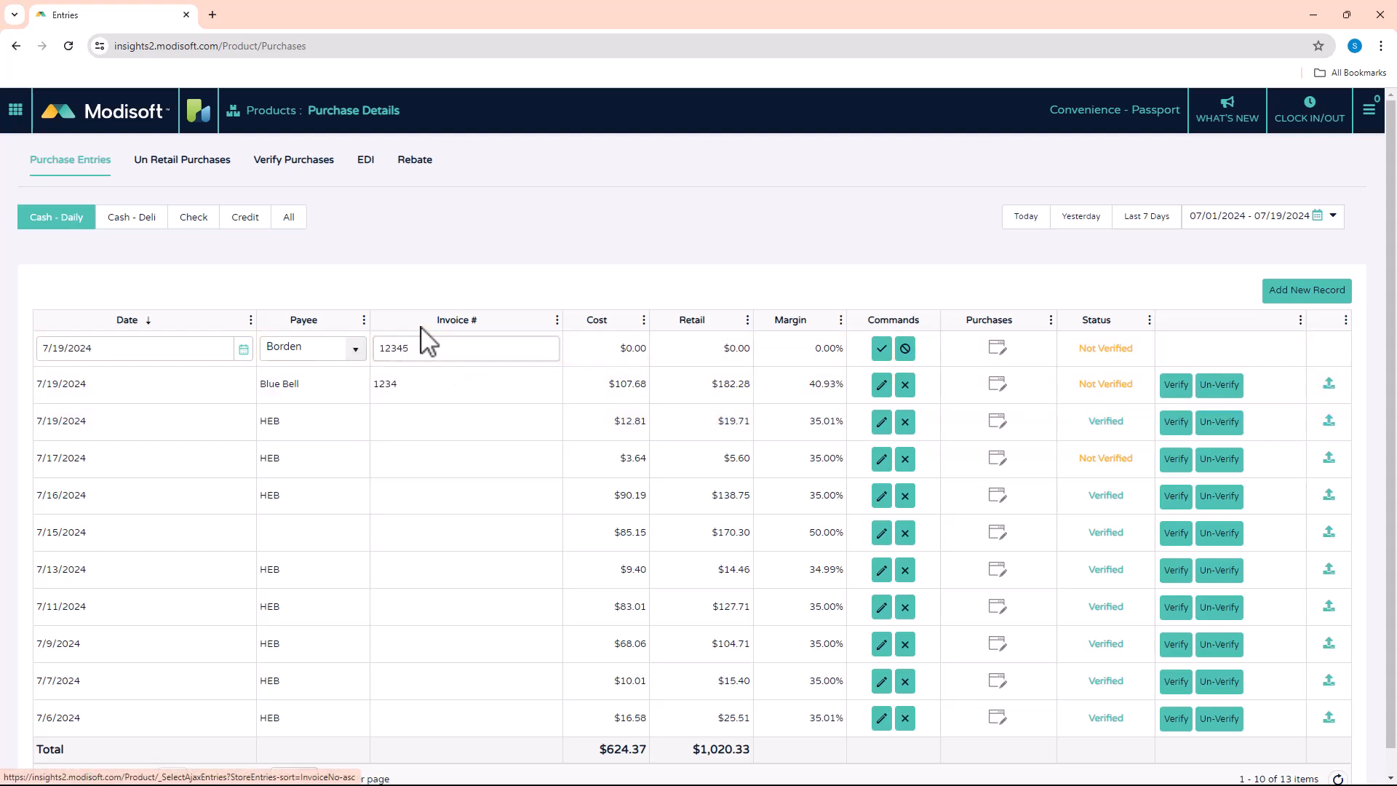
click(881, 348)
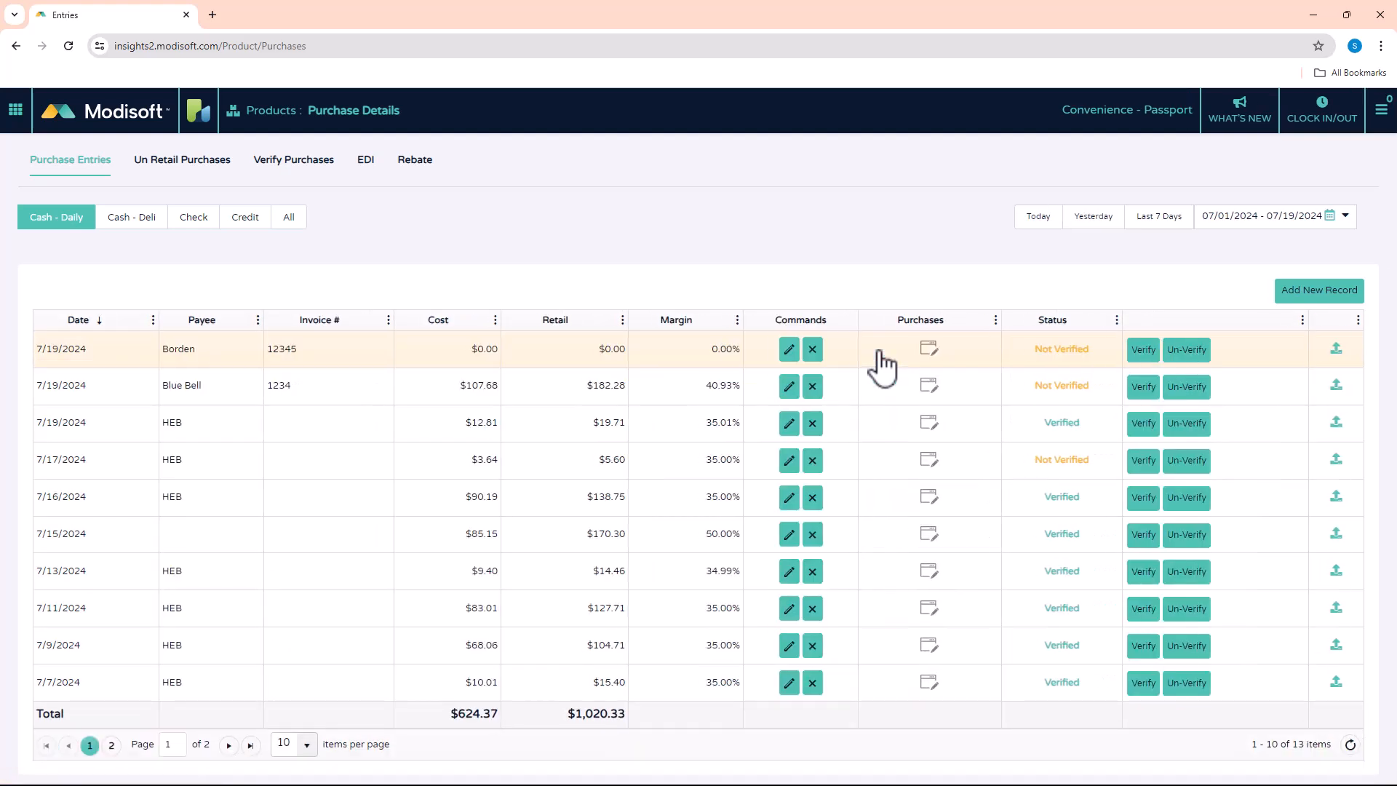
Open the new Borden purchase's item detailed entry and start an invoice import
click(929, 349)
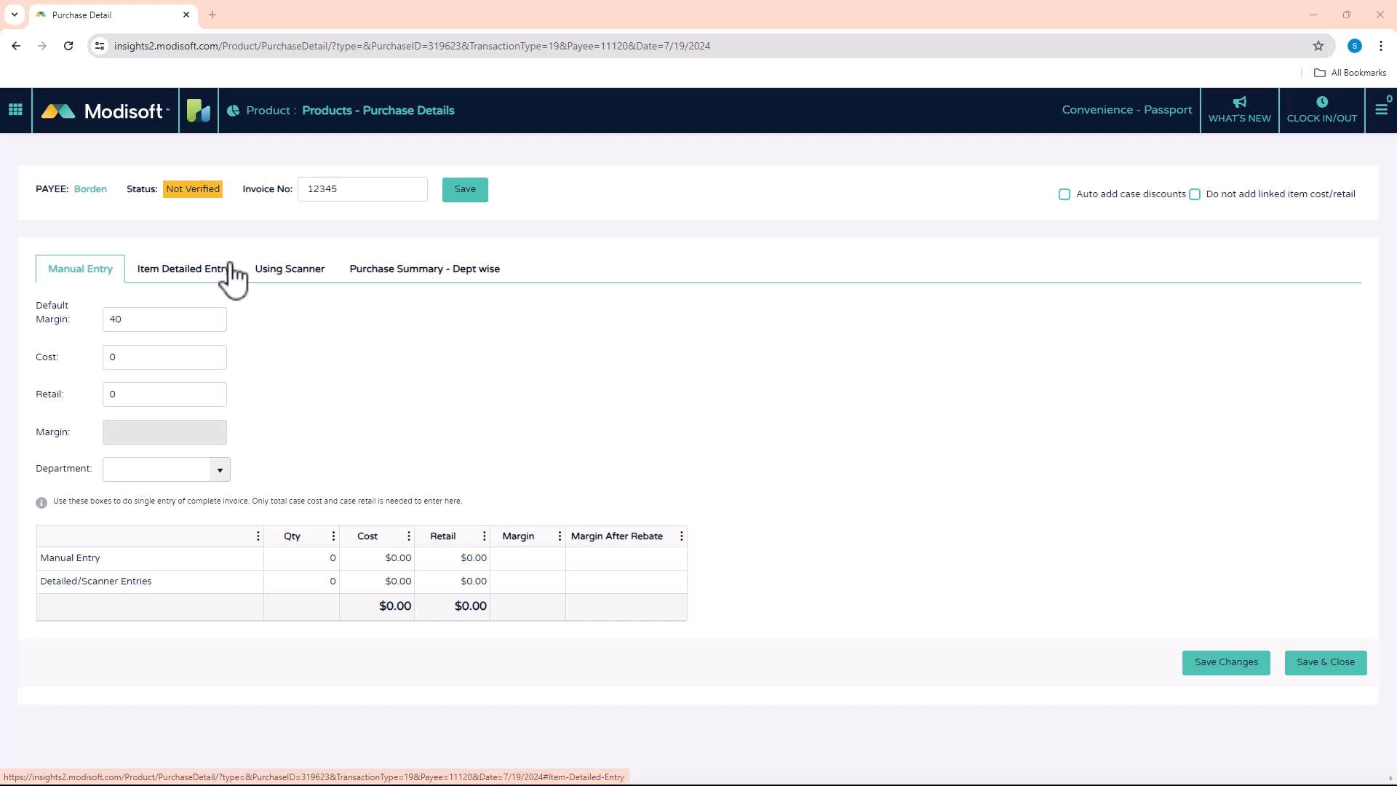
click(187, 274)
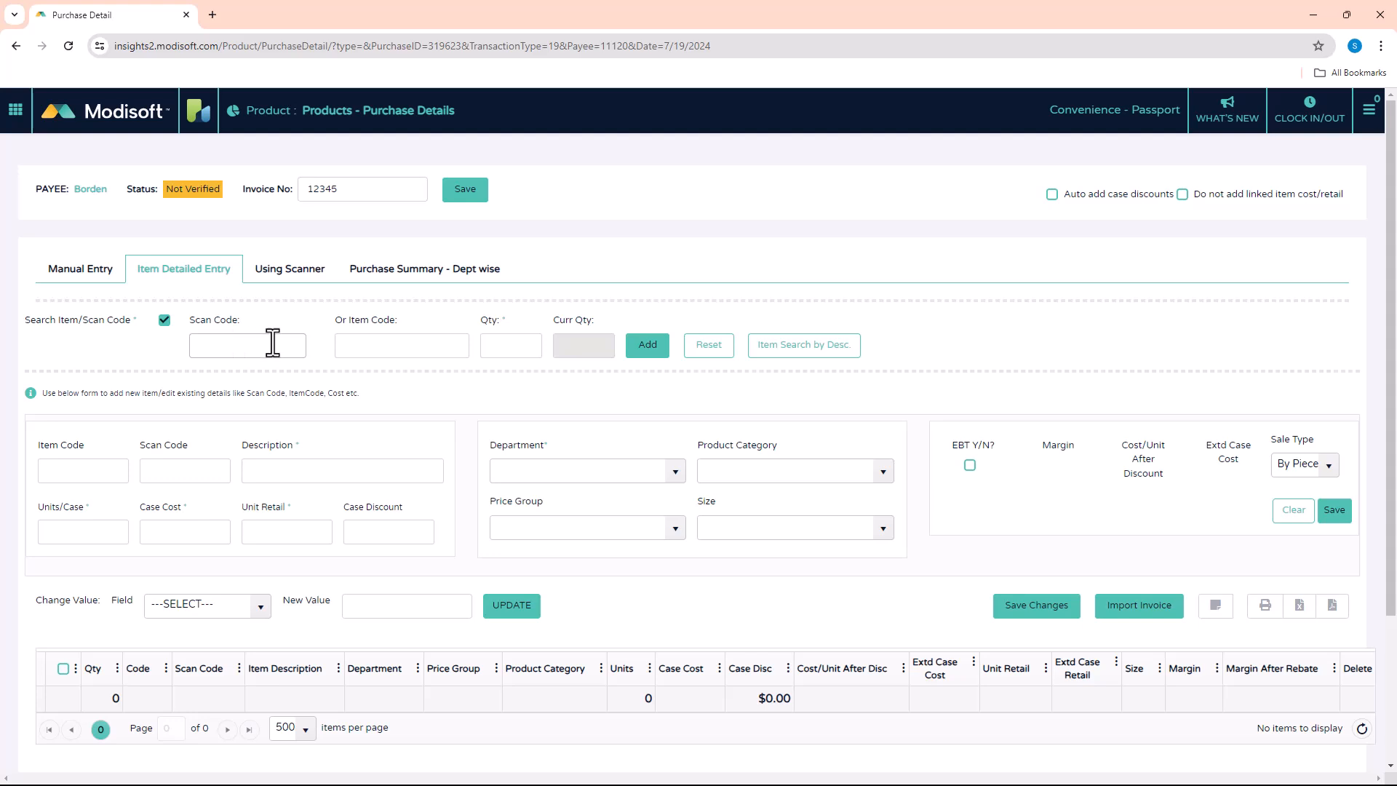
click(1136, 611)
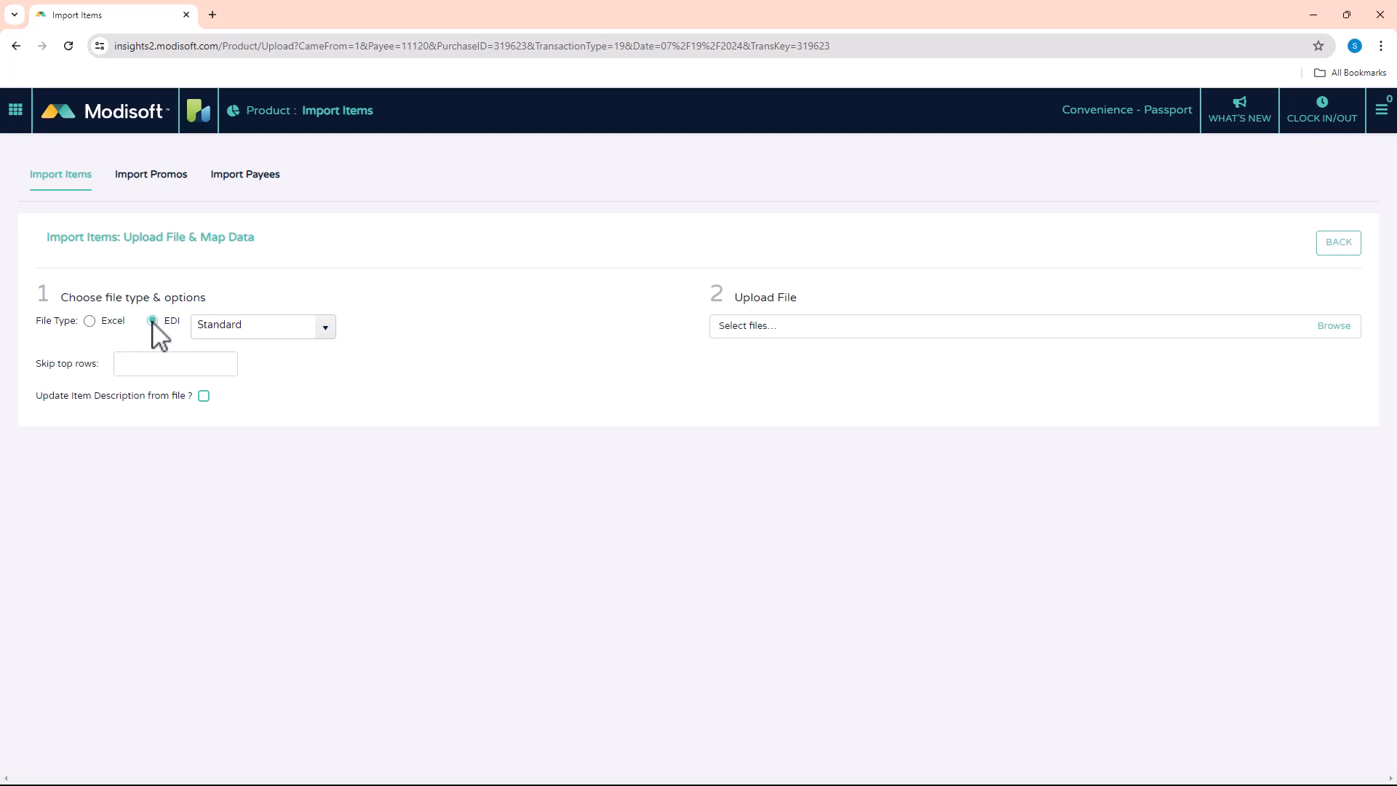
Upload INVOICEFILE (40).TXT from the Documents folder as an EDI file in Standard format
click(258, 328)
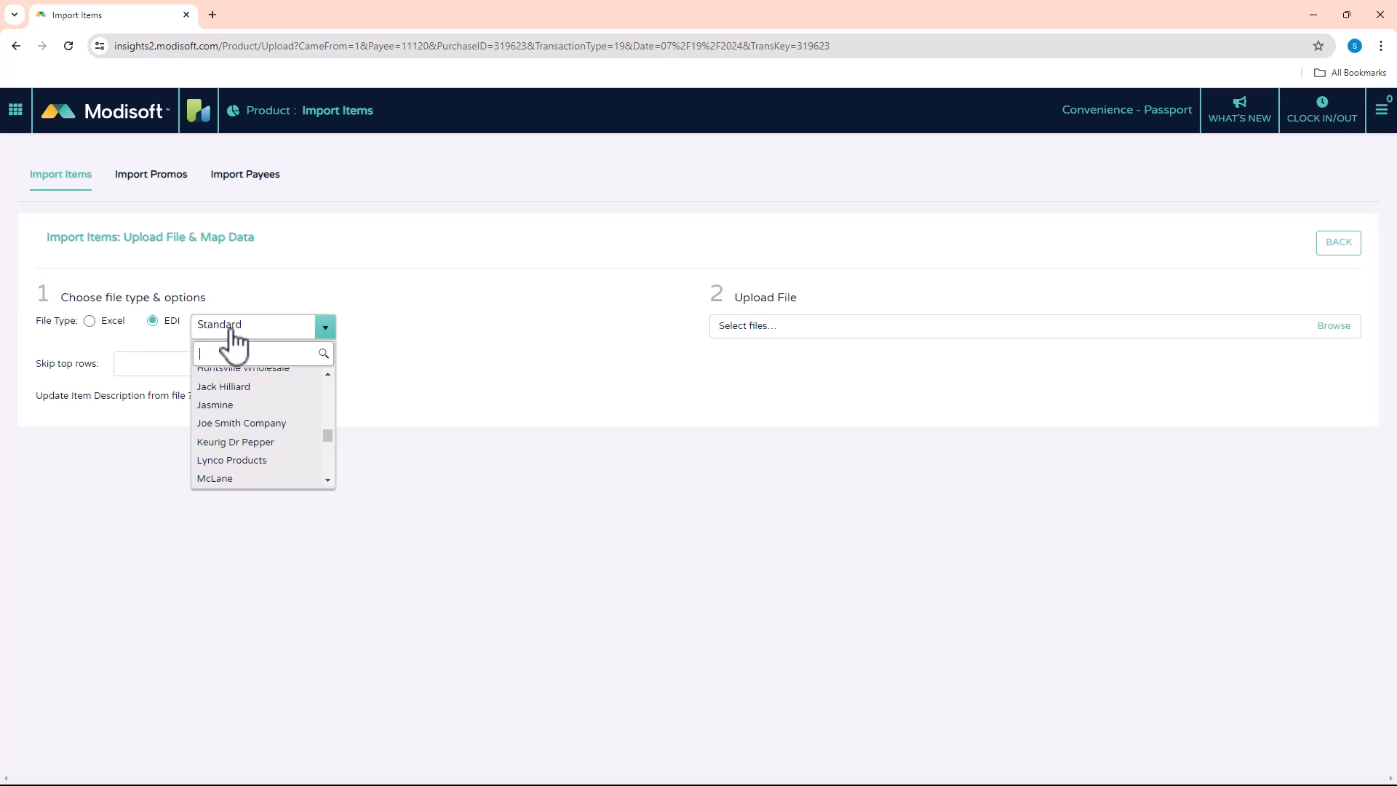
click(251, 329)
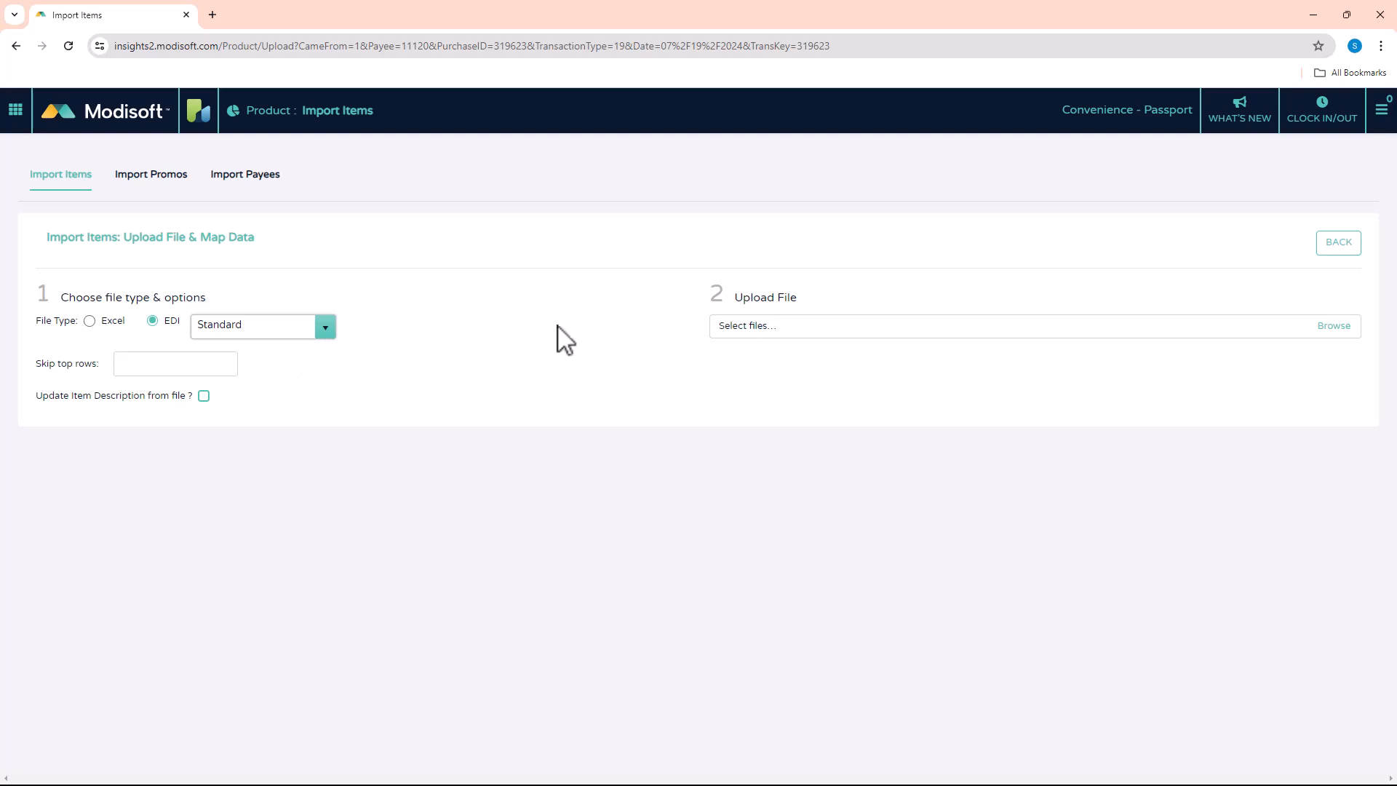
click(826, 342)
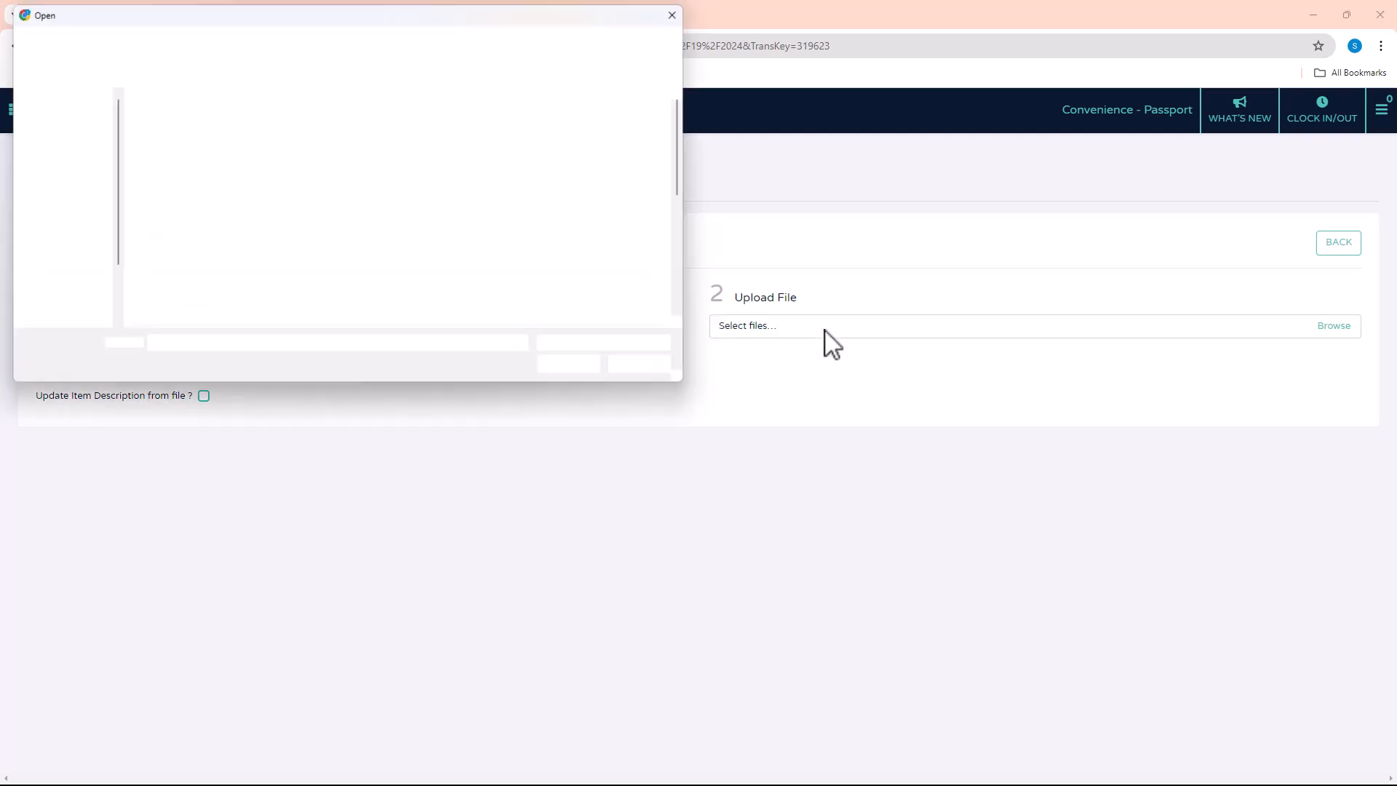
scroll(299, 209, down, 5)
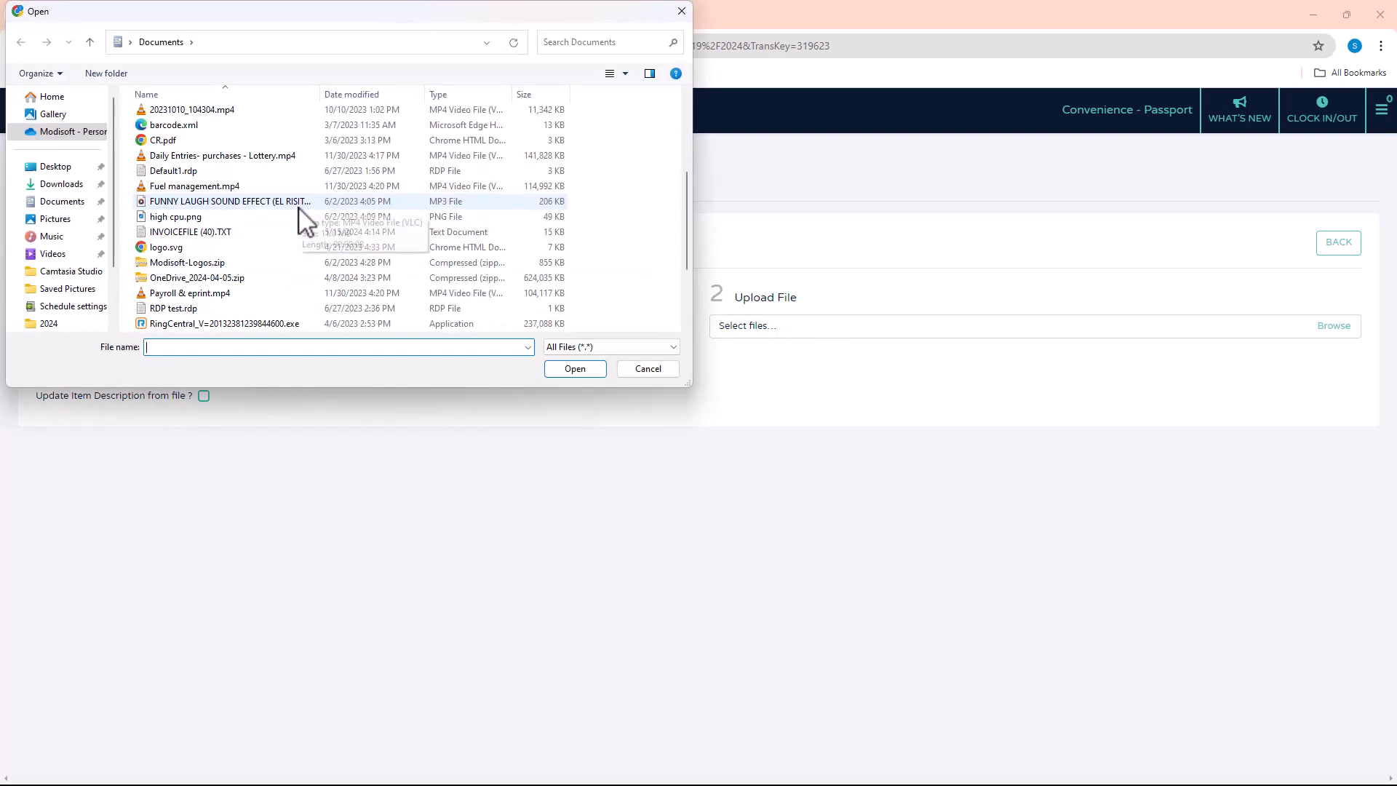
click(263, 231)
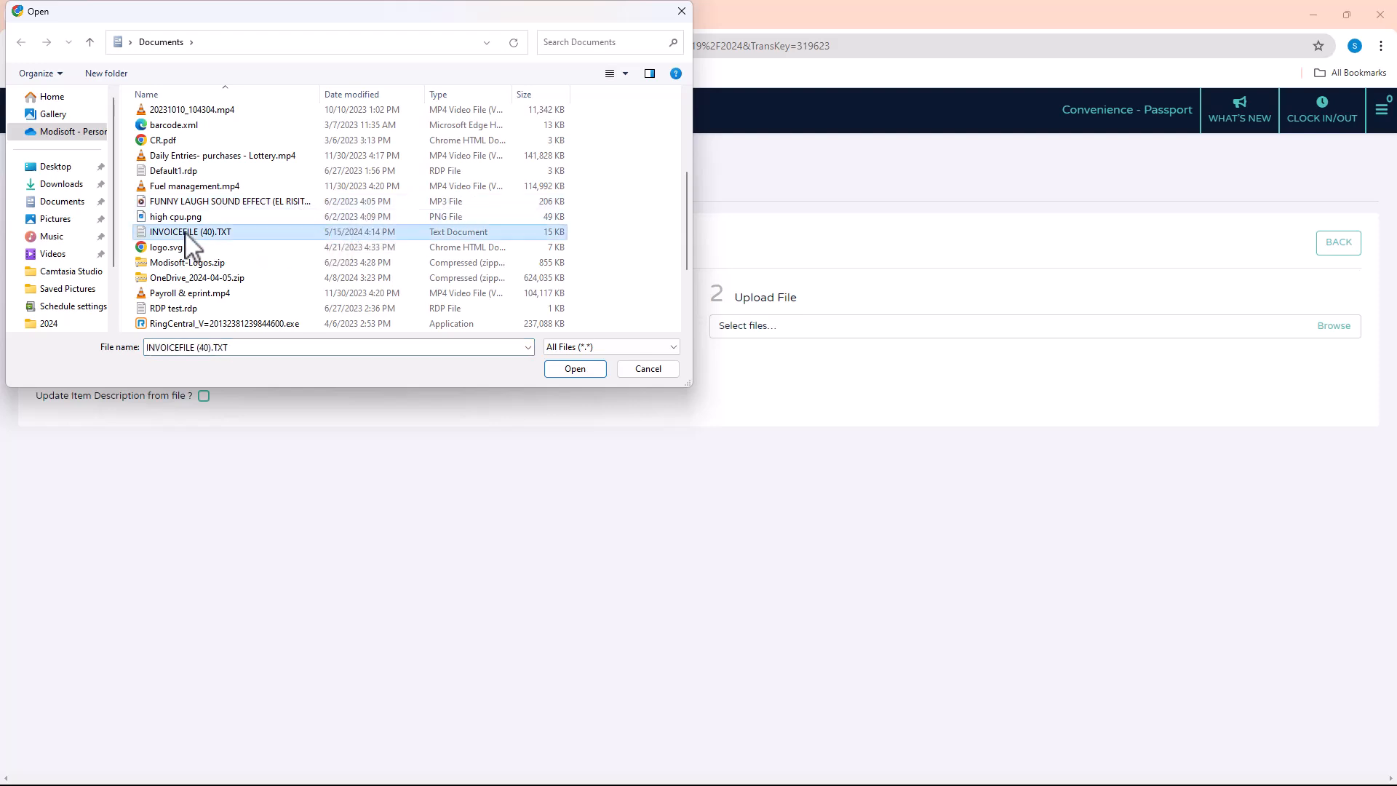
click(575, 368)
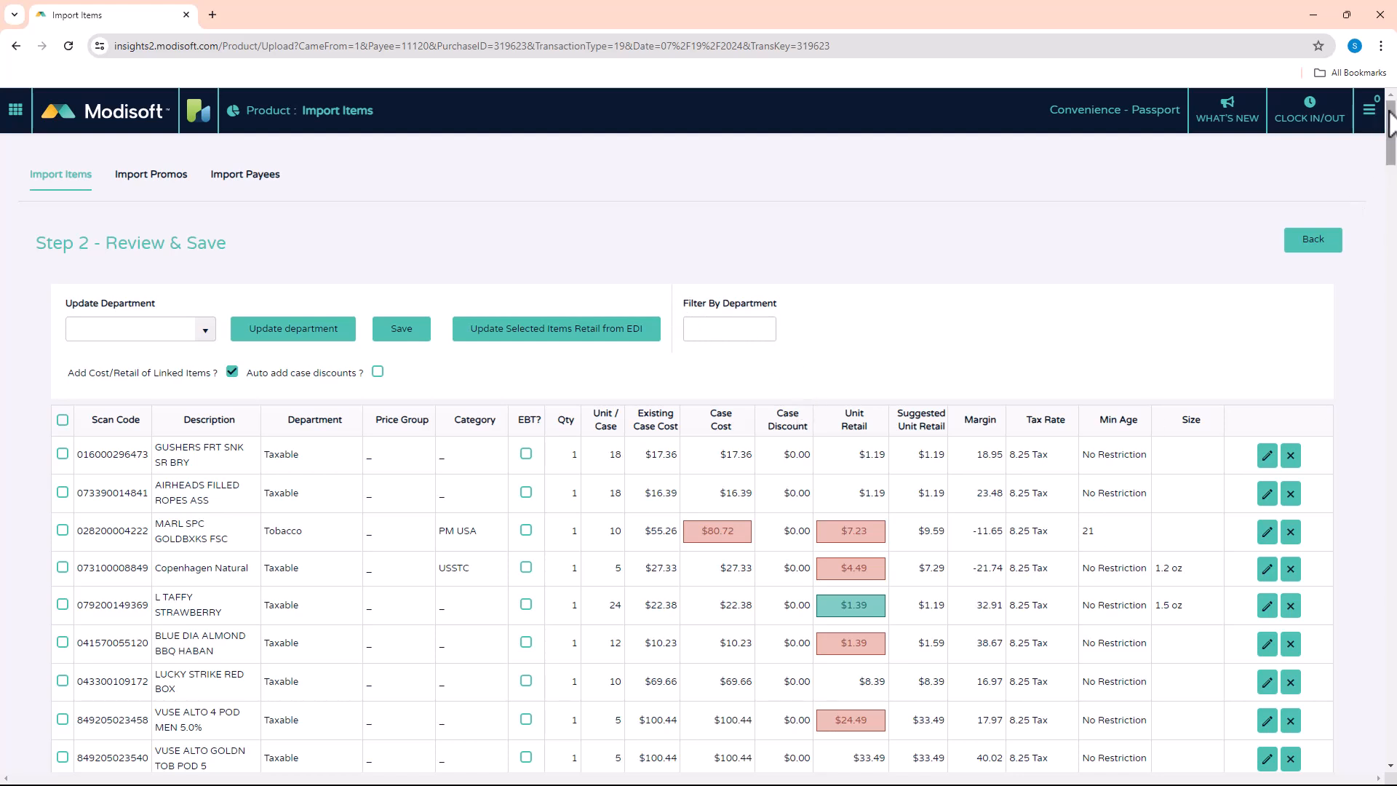
mouse_move(1390, 123)
mouse_down()
mouse_move(1390, 322)
mouse_move(1396, 116)
mouse_up()
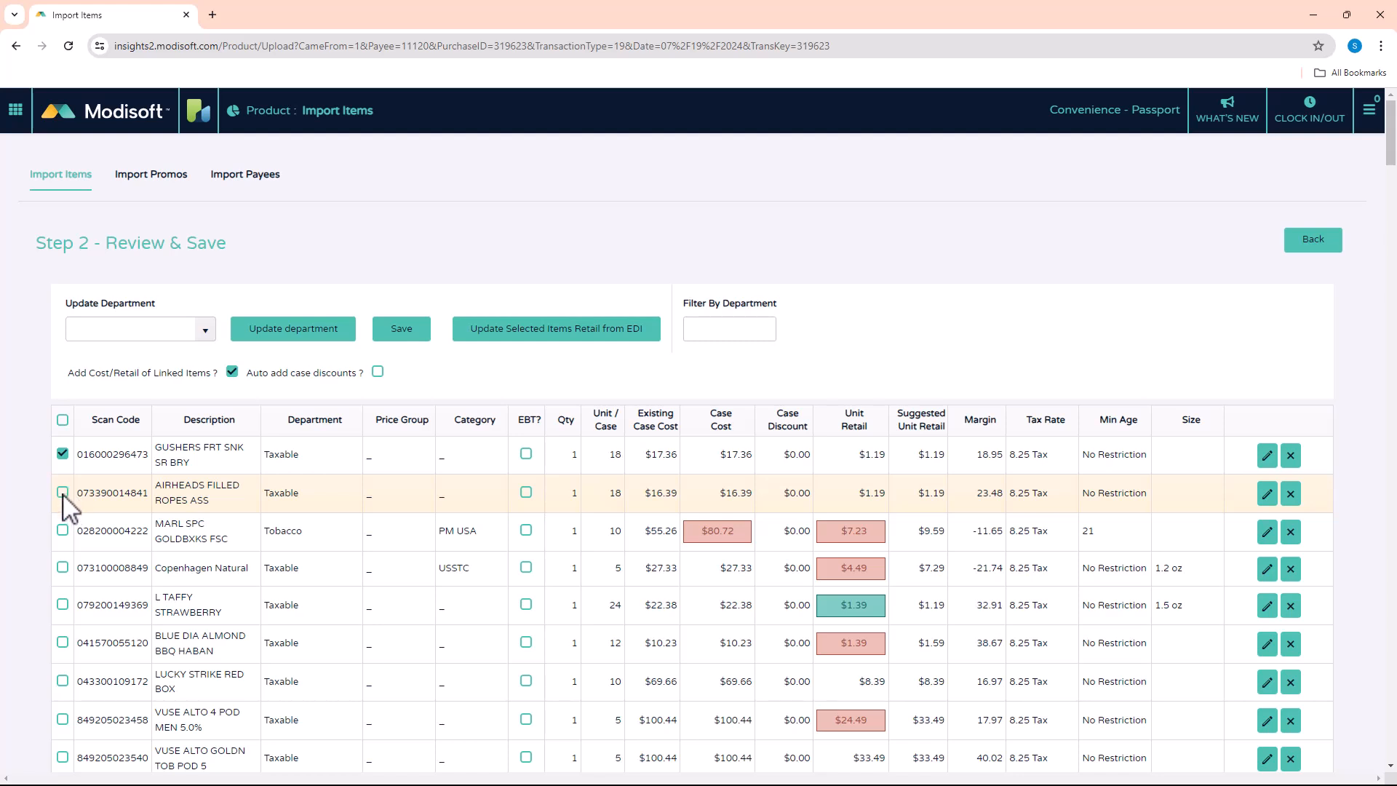
click(205, 331)
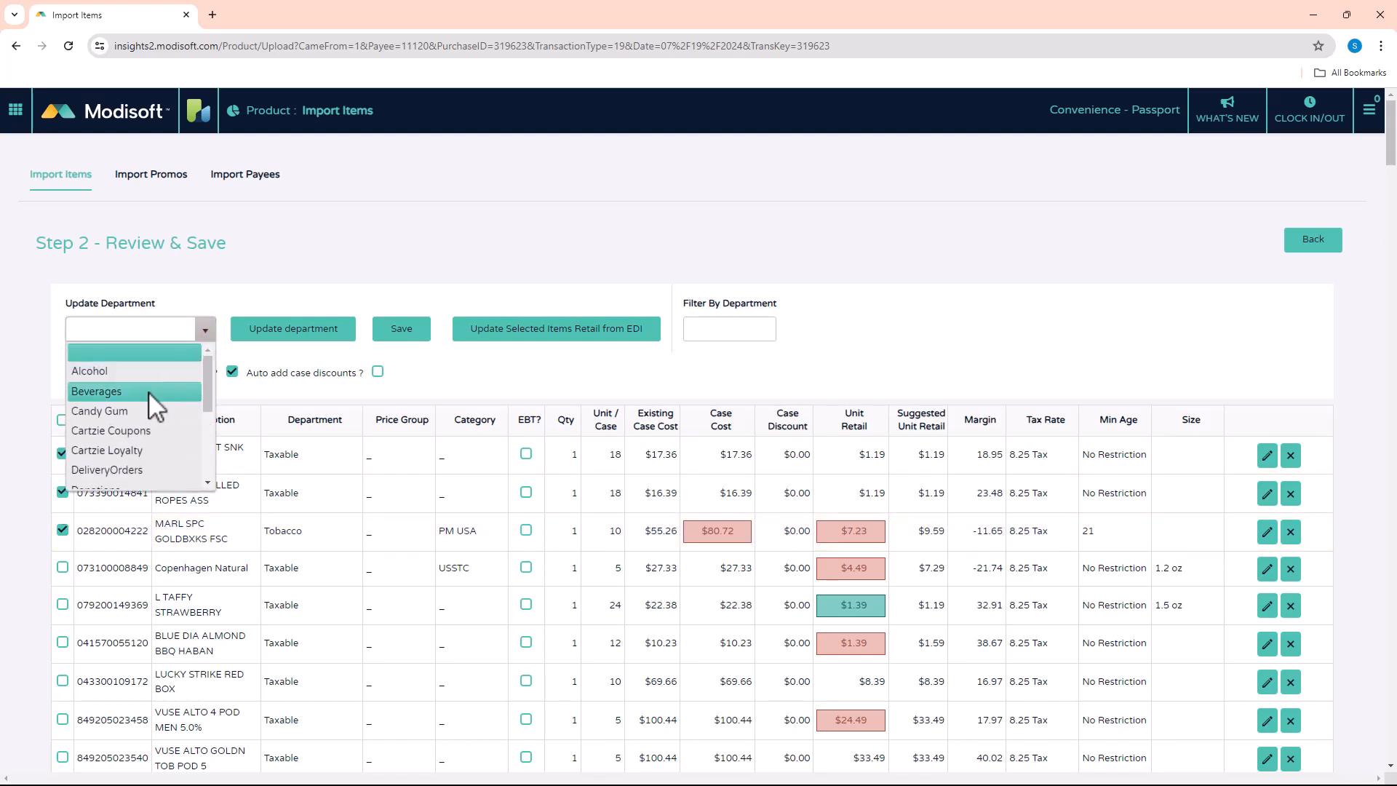
scroll(123, 469, down, 3)
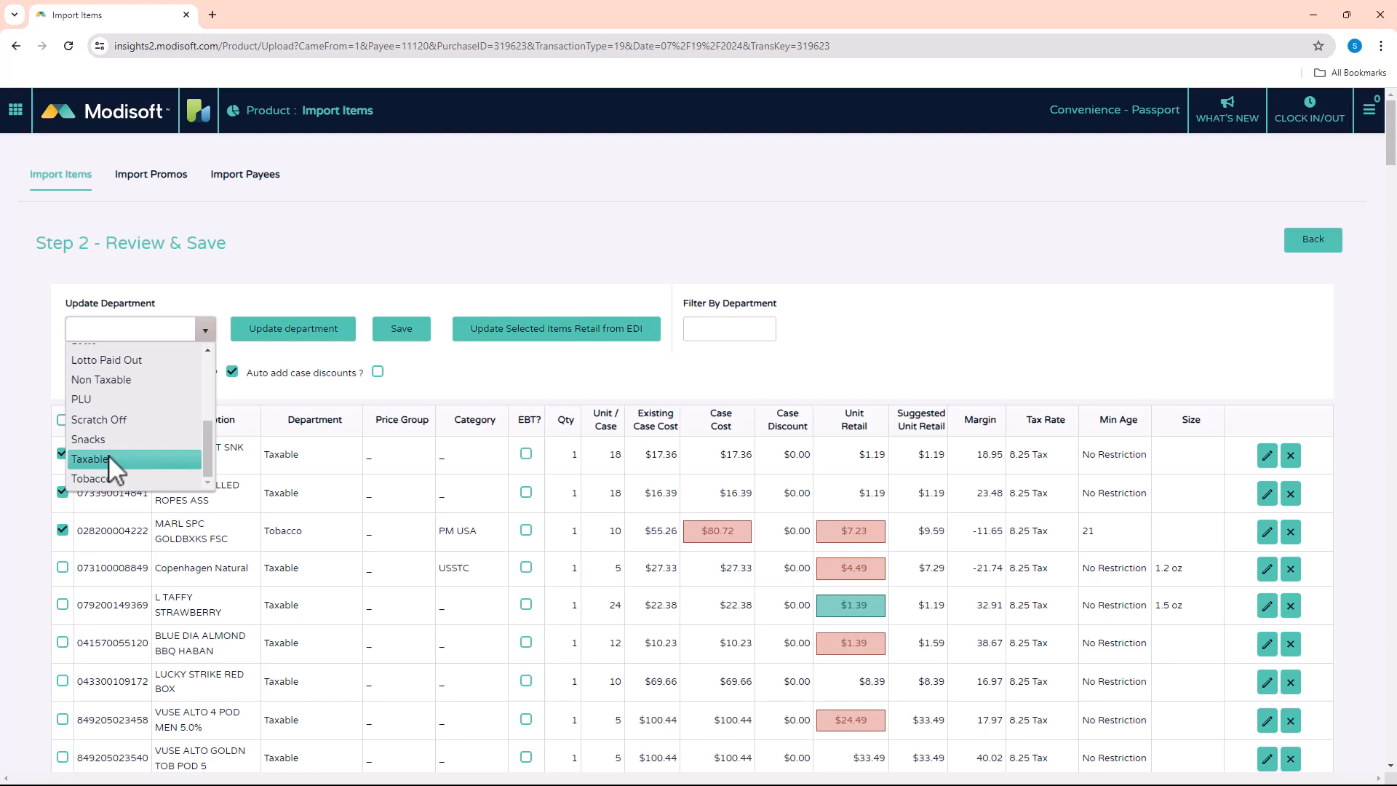
scroll(108, 457, down, 6)
scroll(211, 396, up, 6)
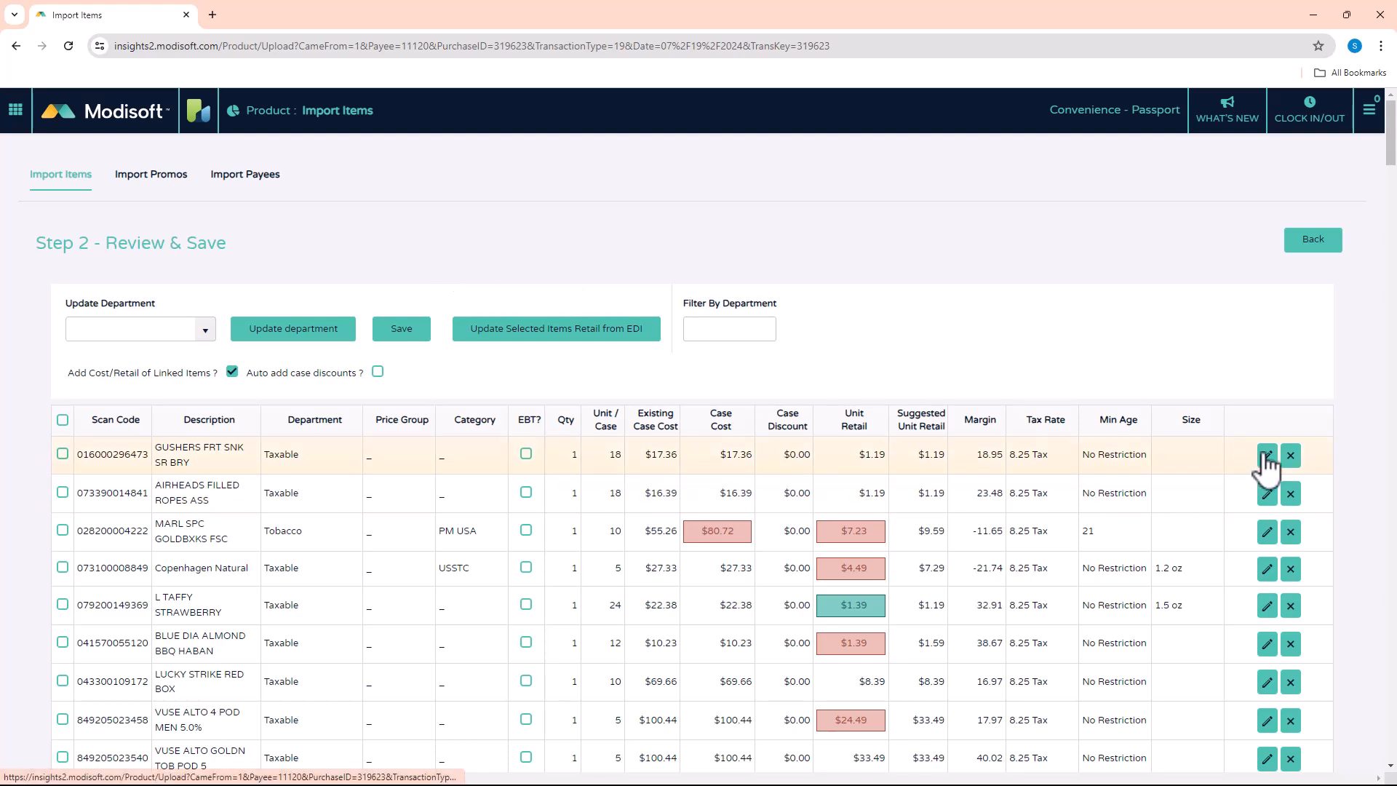
Review the imported invoice items and save them to the Borden purchase
scroll(1266, 469, down, 3)
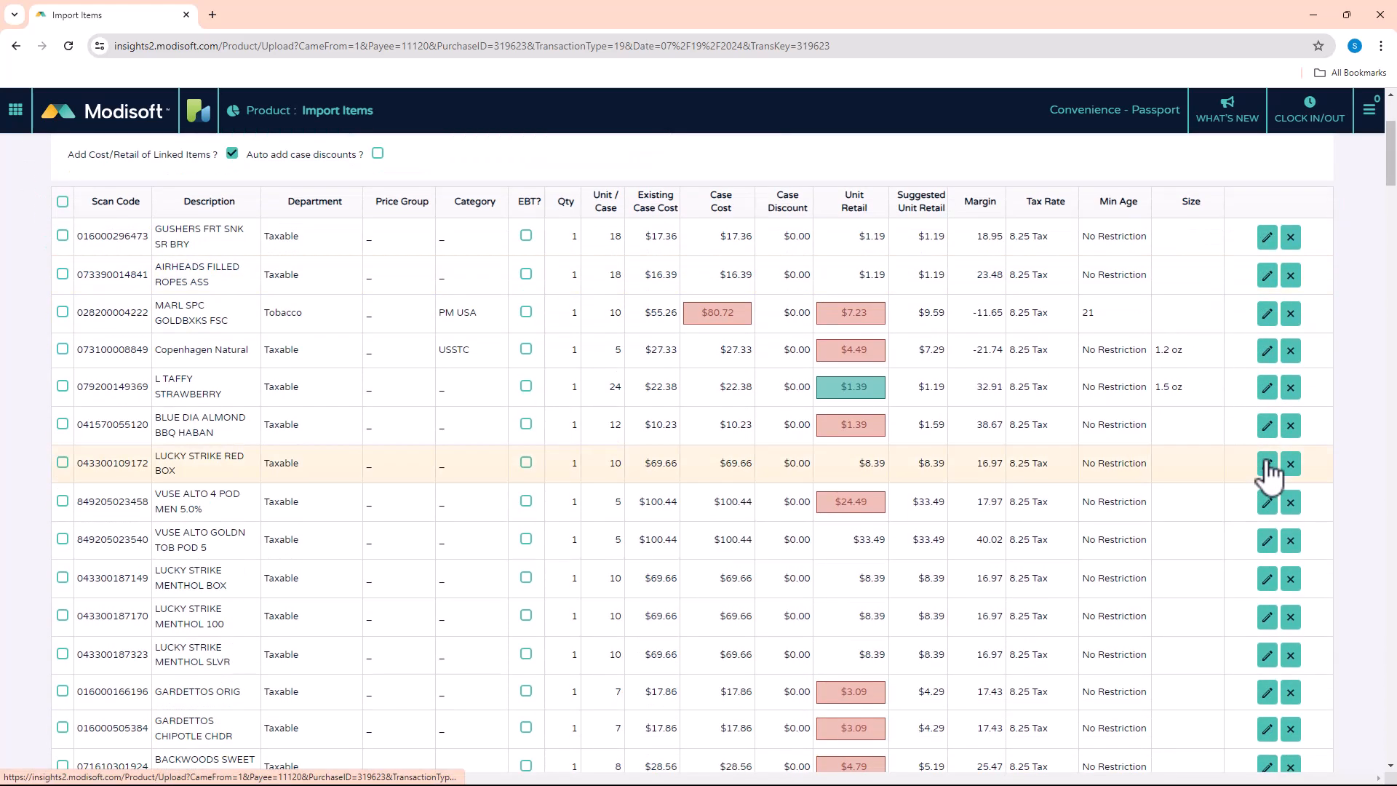
scroll(1270, 473, up, 1)
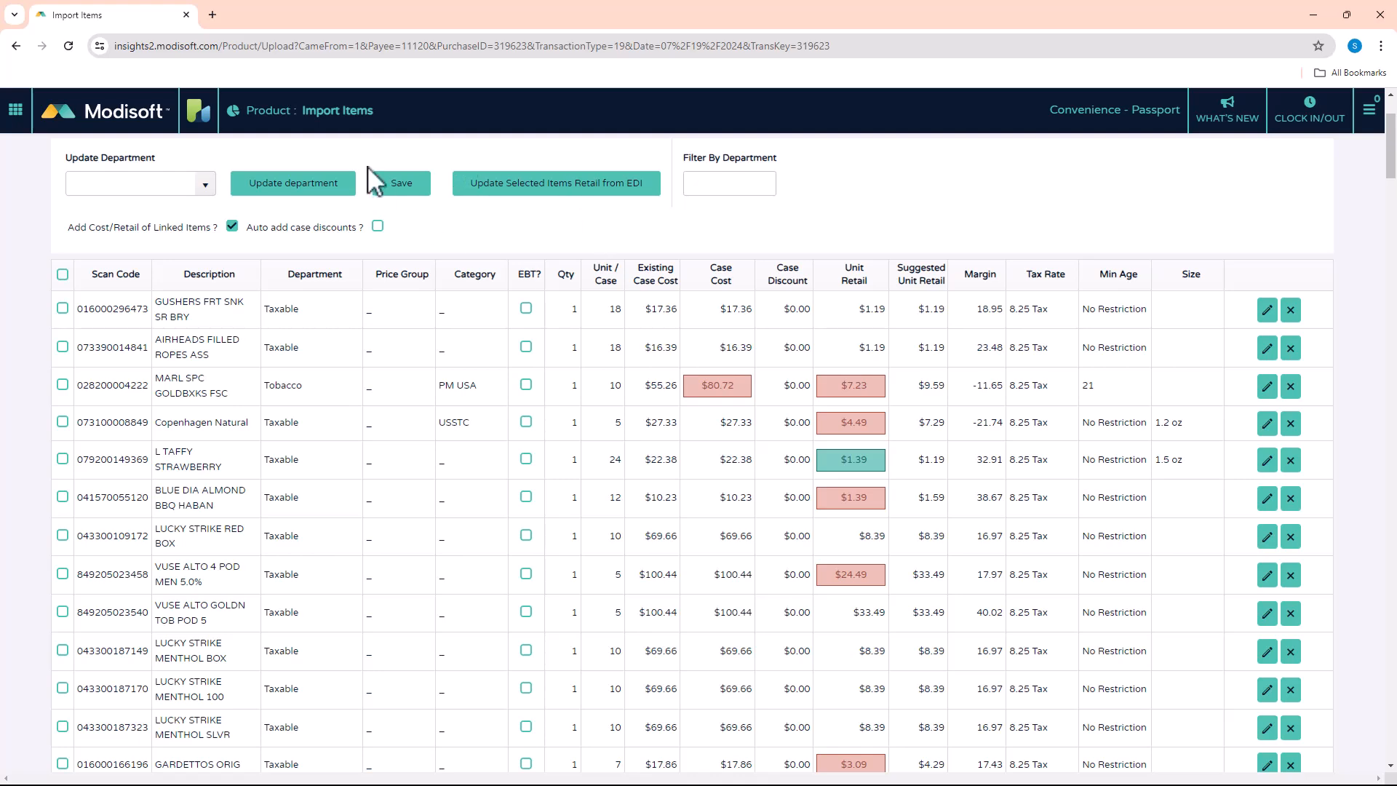
click(400, 184)
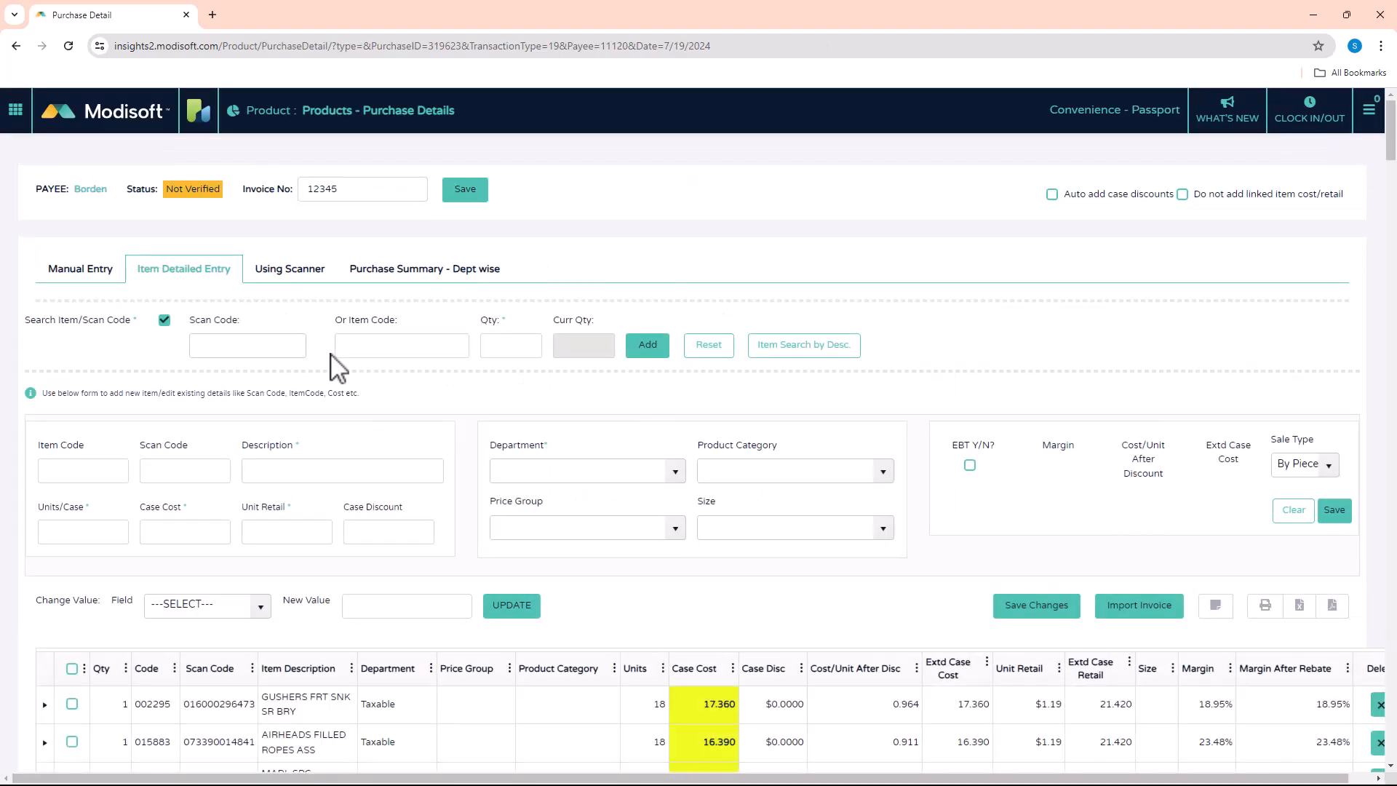
Examine the purchase's imported item list and its cost and retail totals
scroll(345, 324, down, 5)
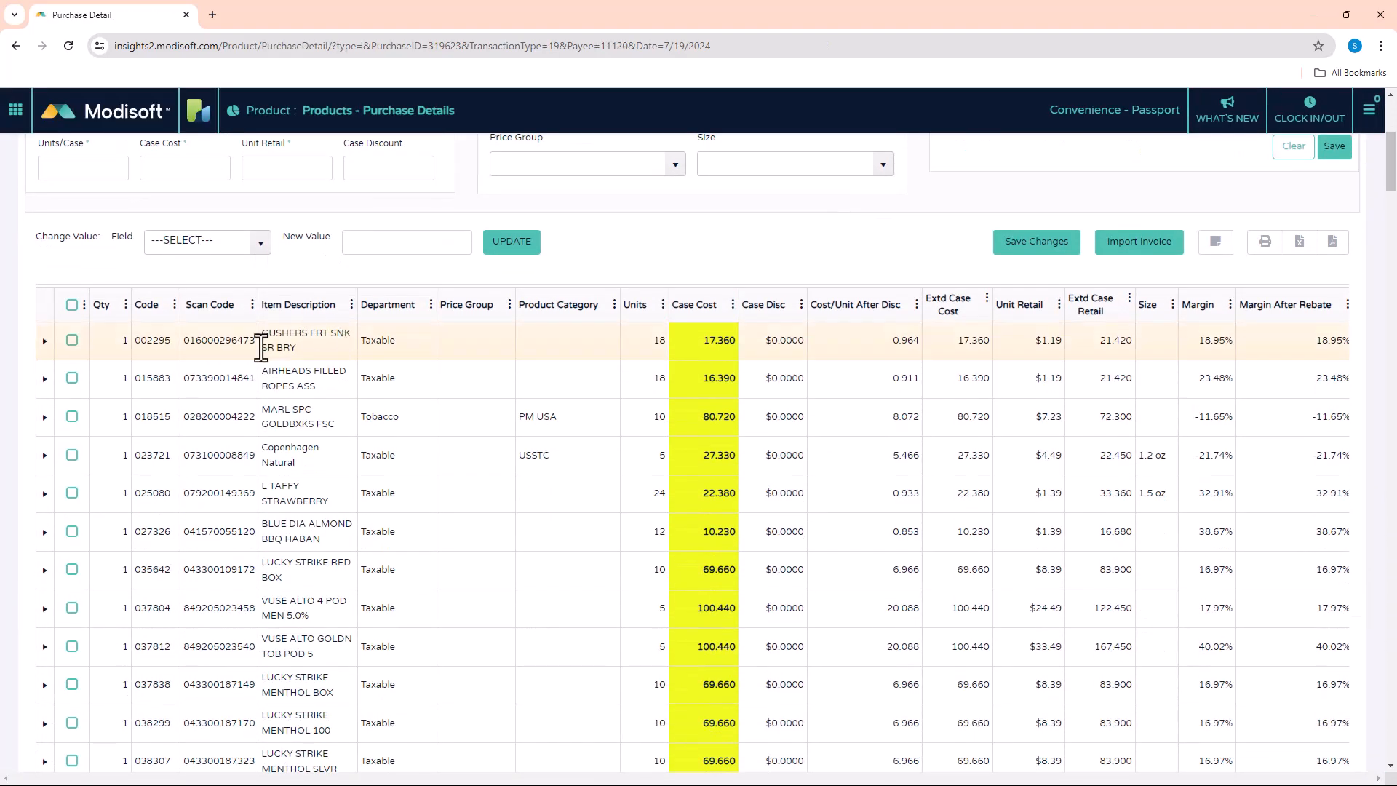
scroll(489, 336, down, 5)
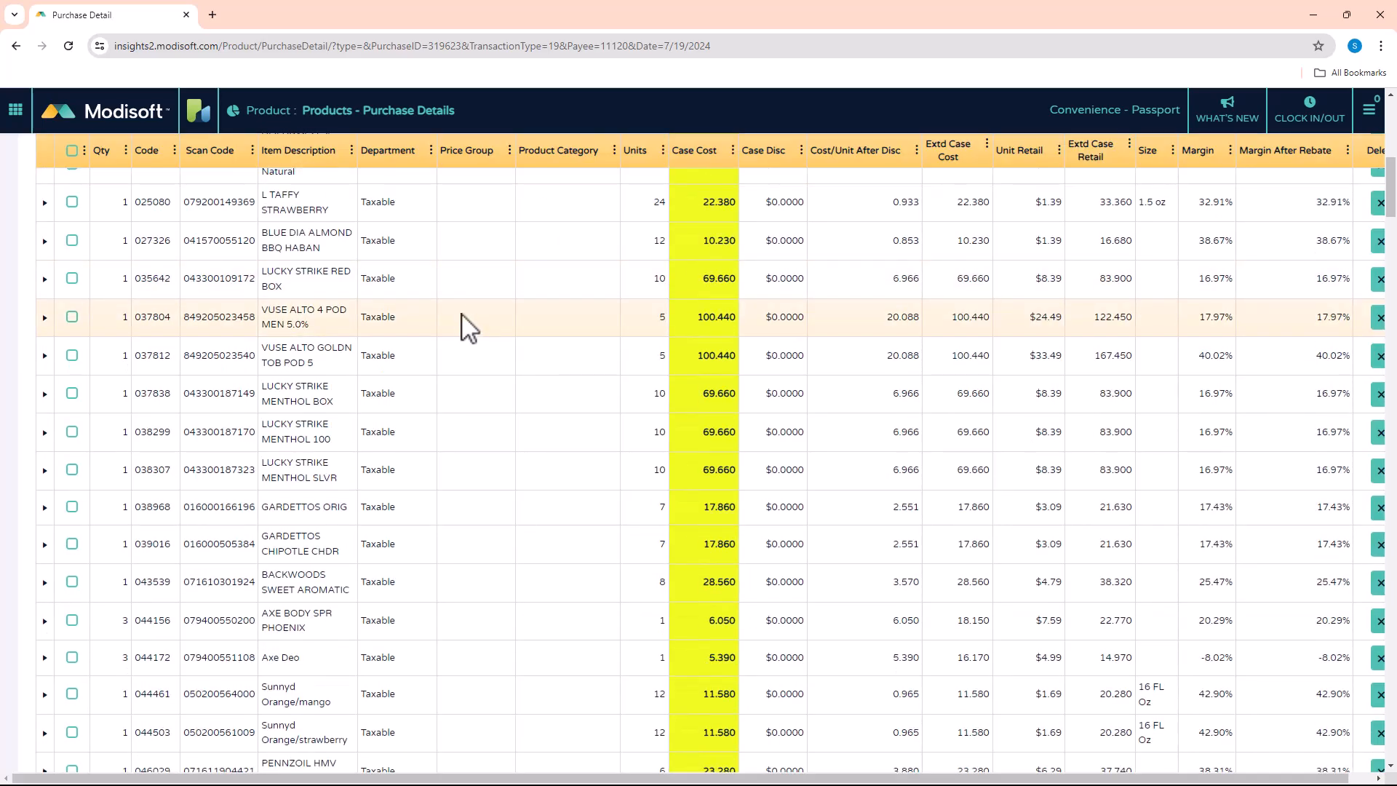
scroll(451, 286, down, 15)
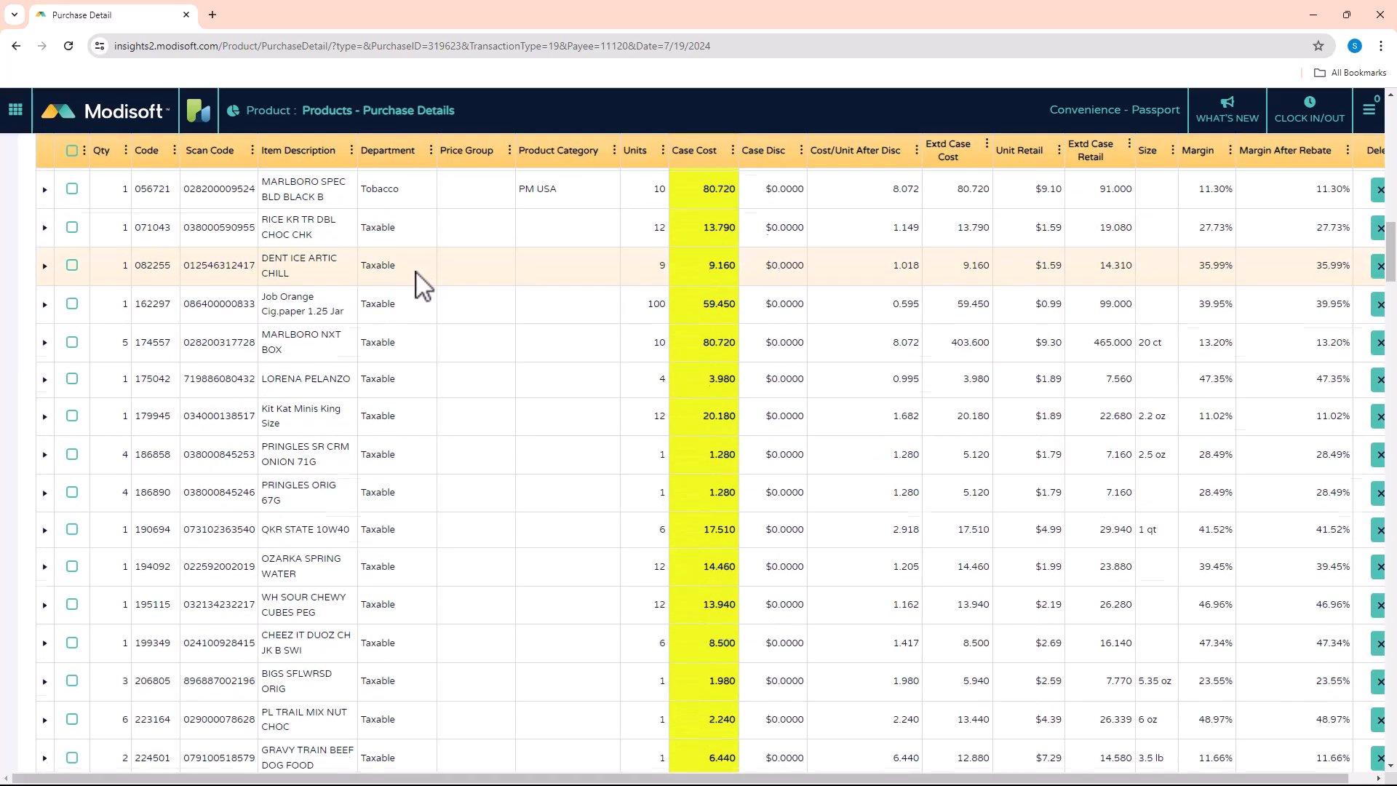
scroll(417, 291, down, 20)
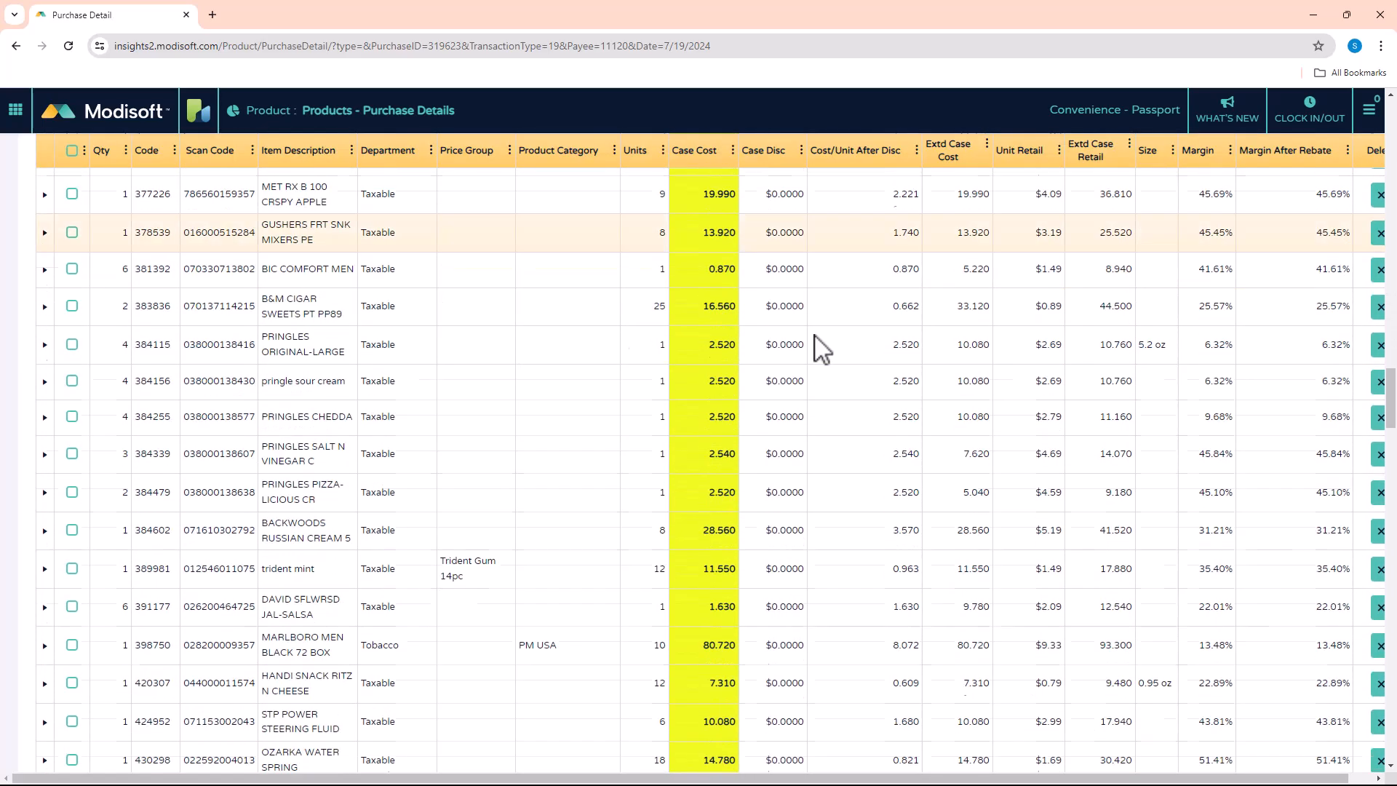
drag(1390, 399, 1391, 727)
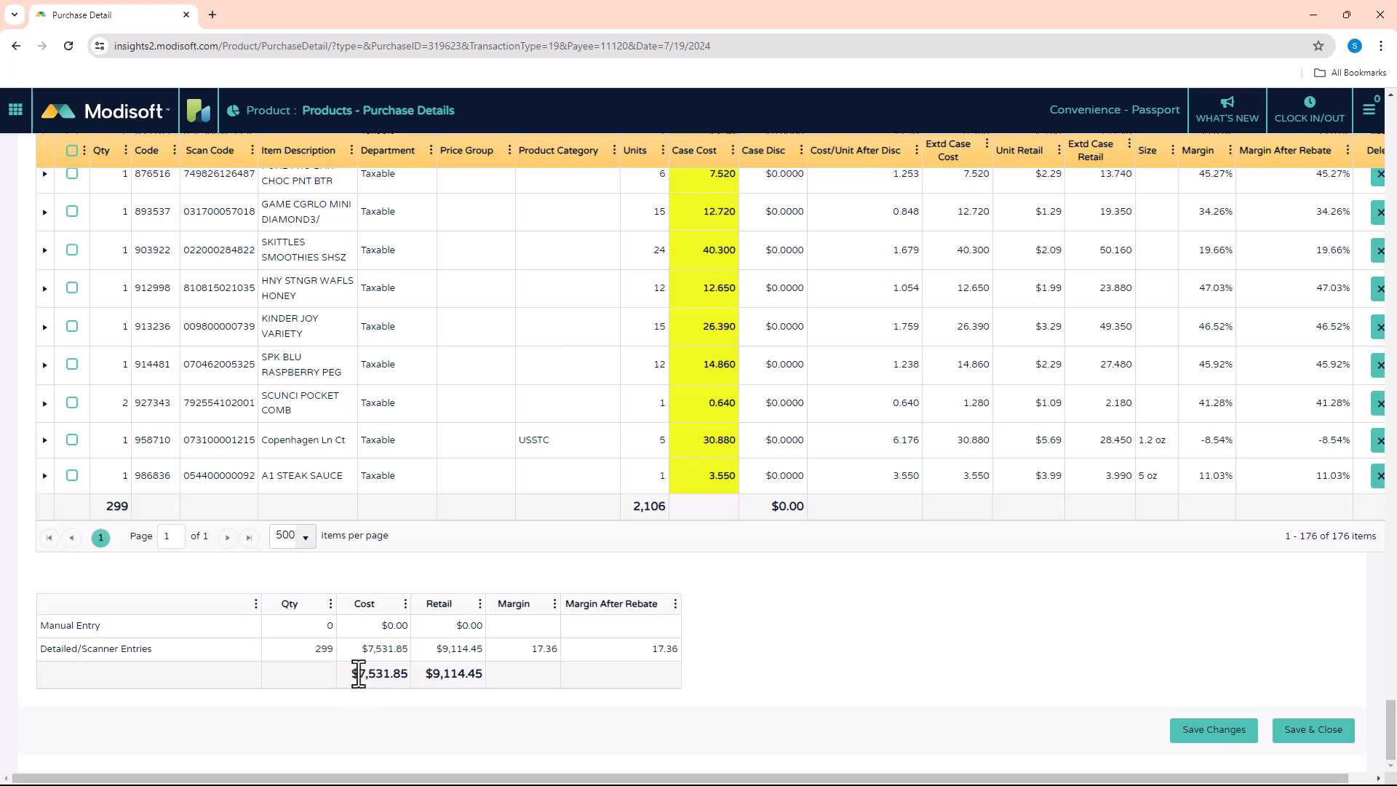
mouse_move(358, 679)
mouse_down()
mouse_move(411, 675)
mouse_move(347, 683)
mouse_up()
drag(1391, 736, 1390, 560)
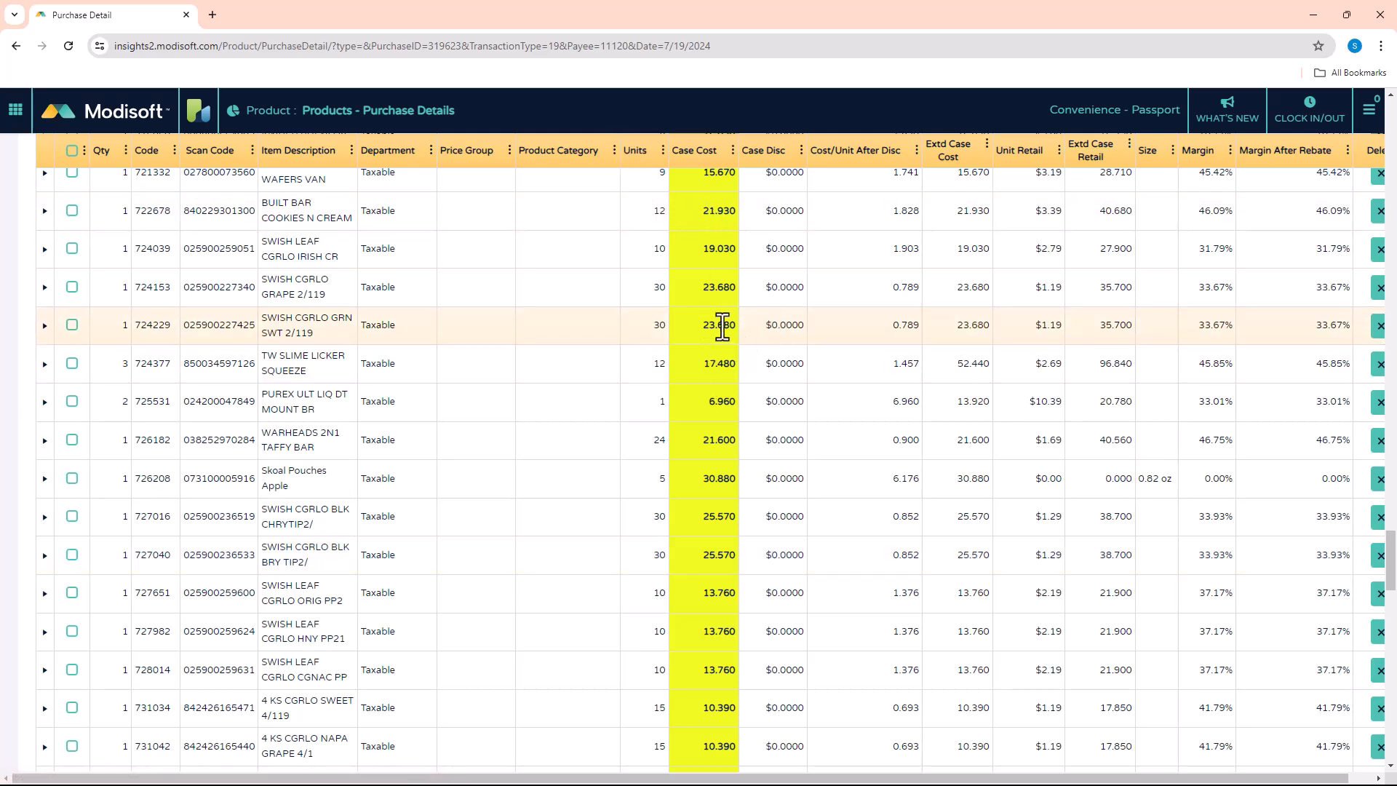
click(715, 325)
double_click(727, 325)
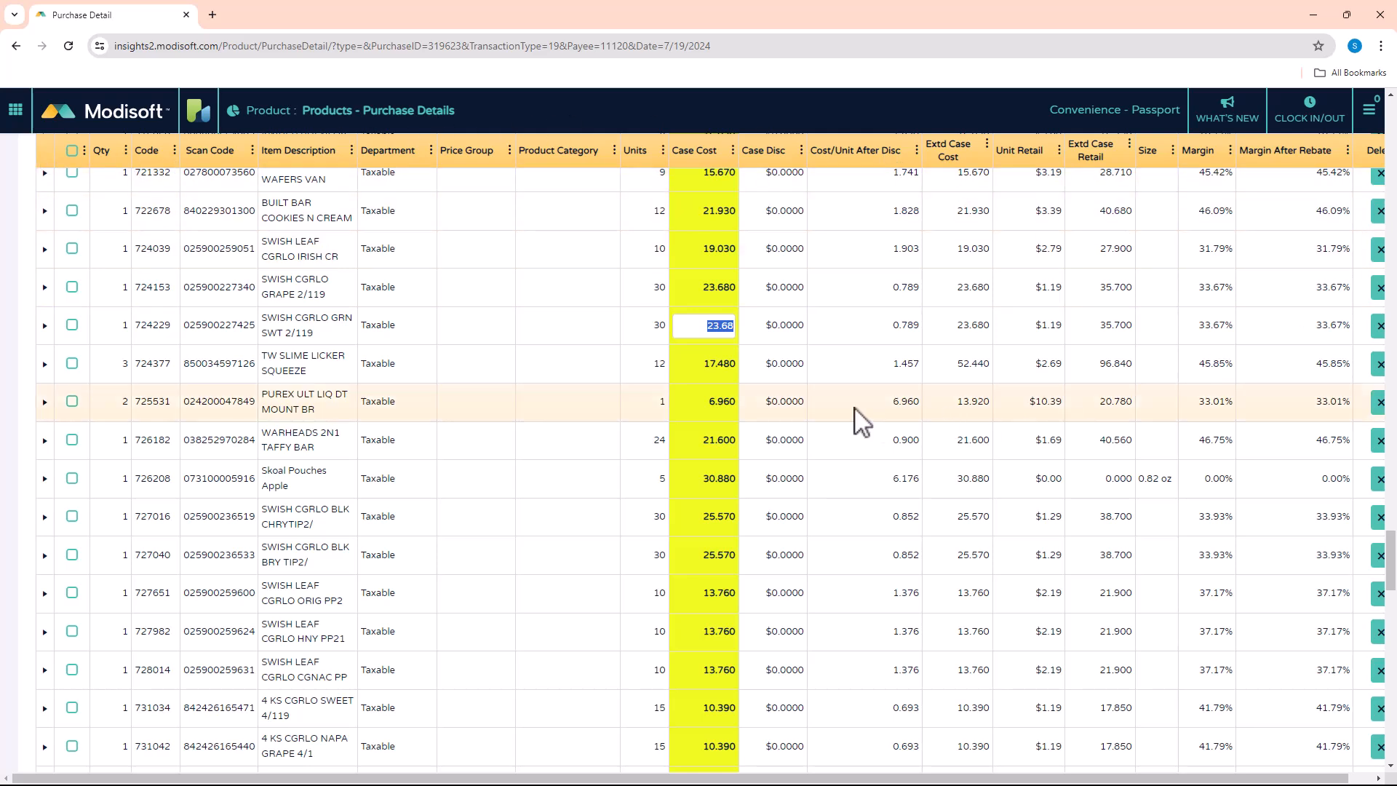
click(728, 362)
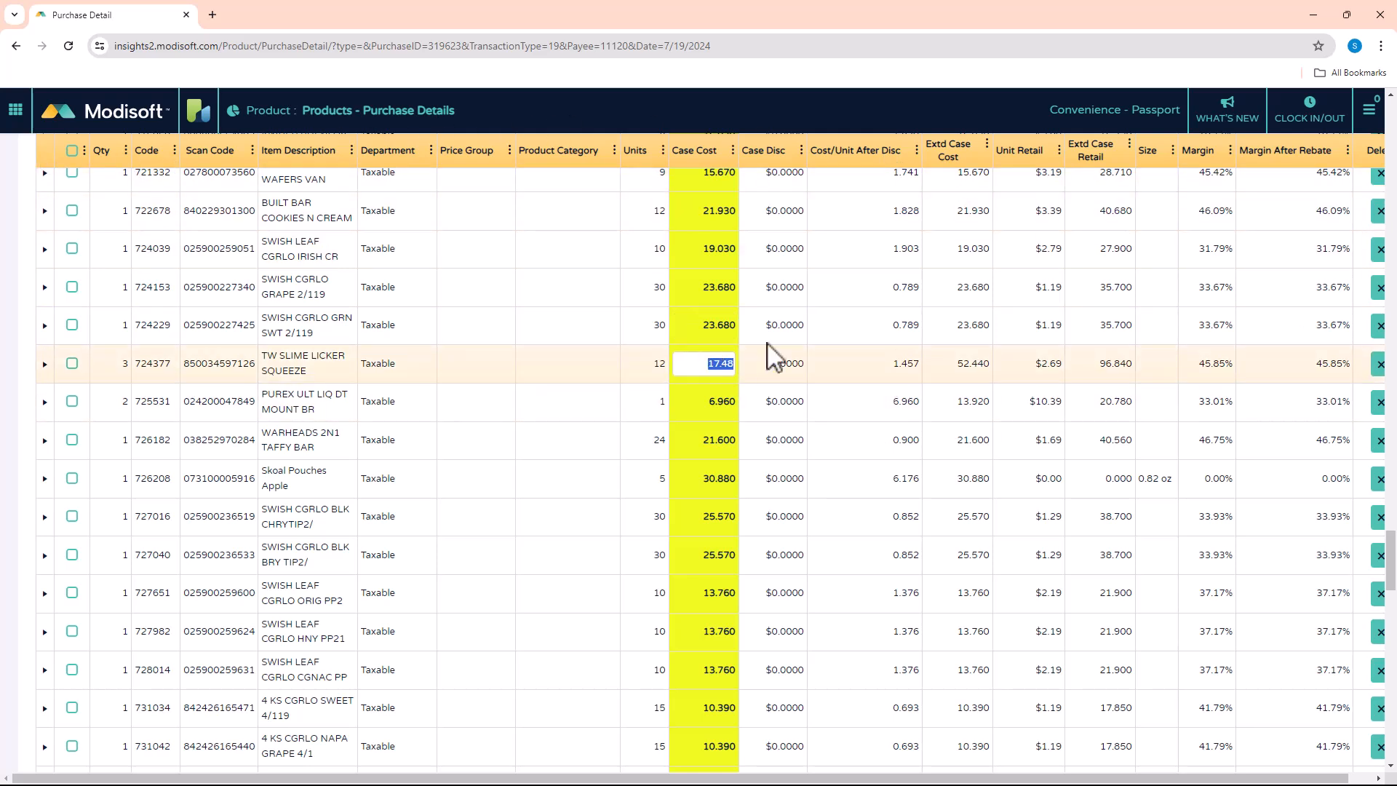
Save and close the Borden purchase, continuing to the purchases main screen without fixing the zero unit retail items
scroll(857, 351, down, 15)
scroll(899, 349, down, 10)
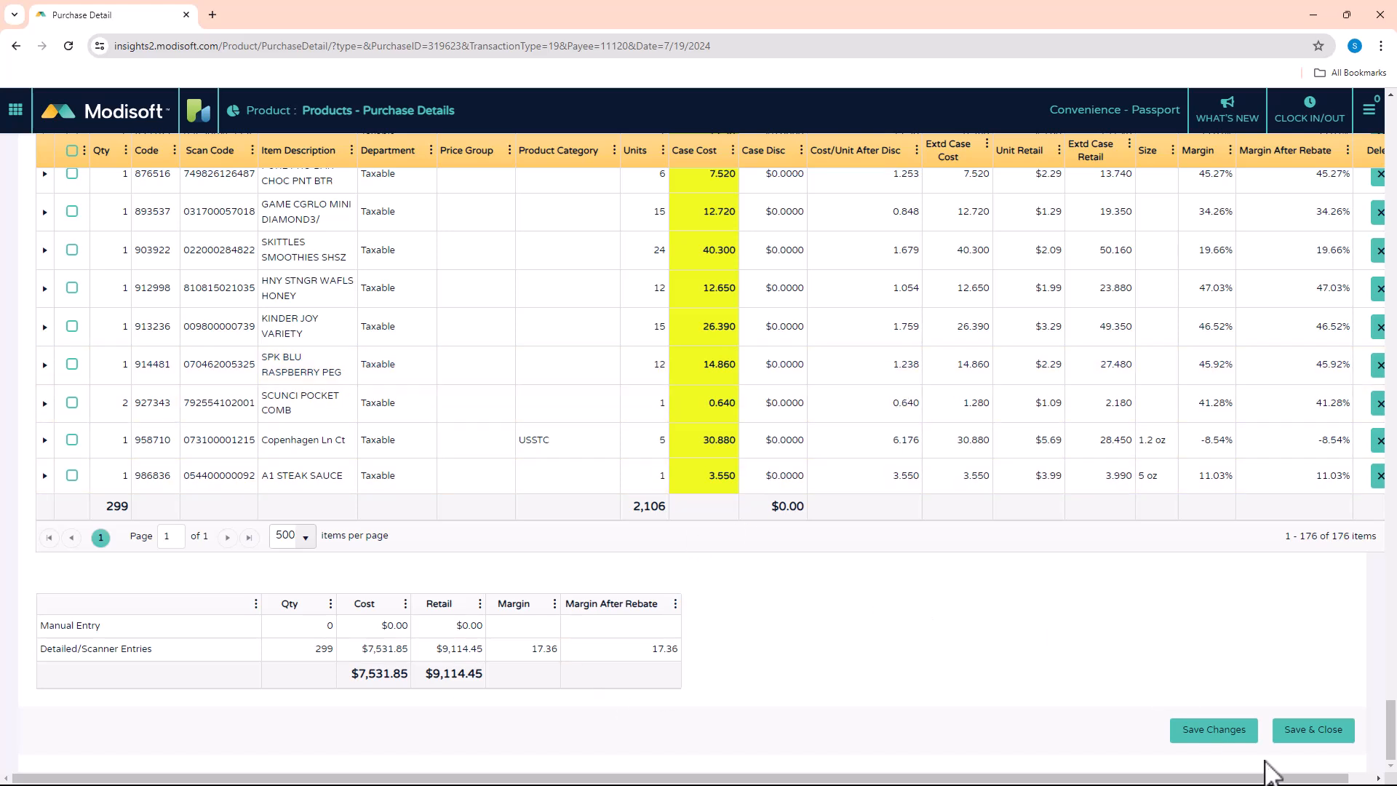
click(1302, 736)
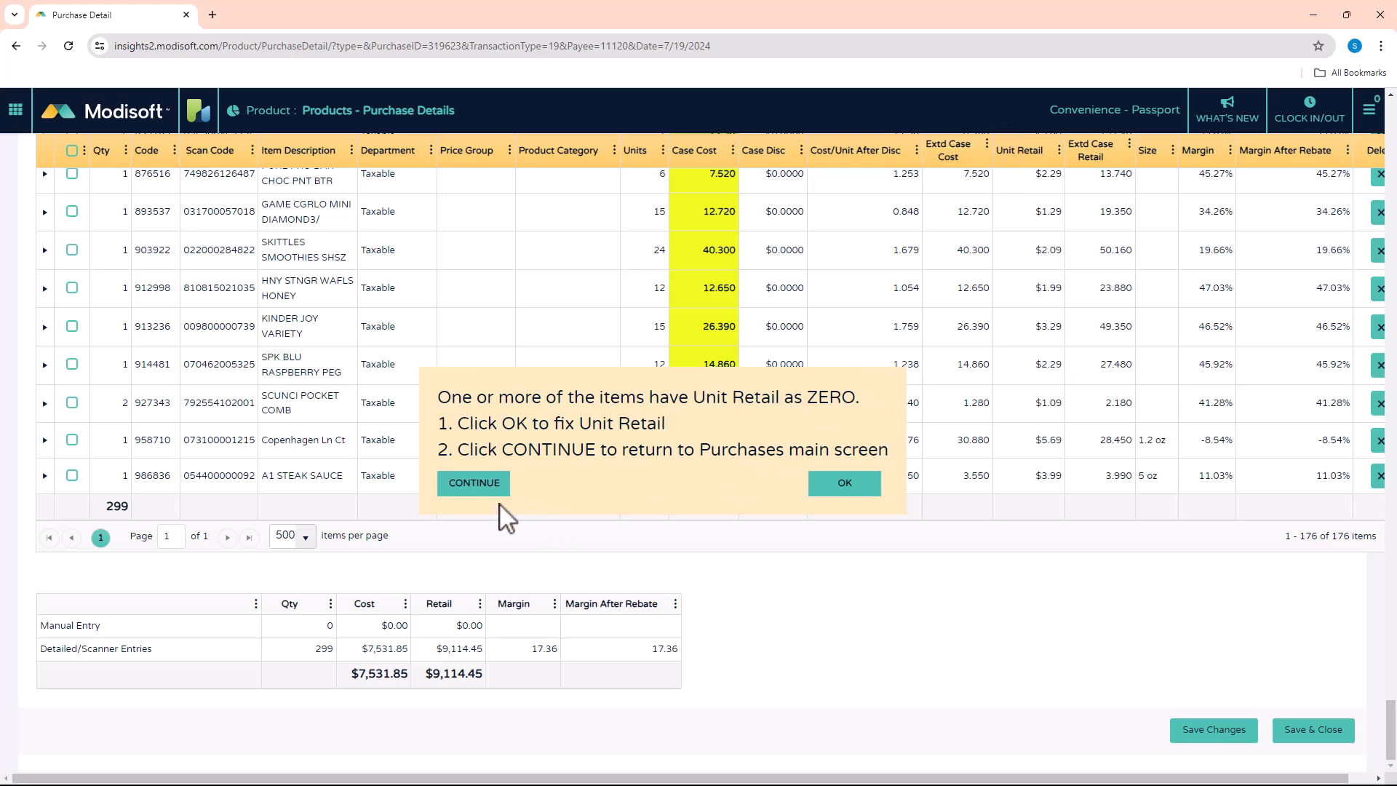
click(477, 484)
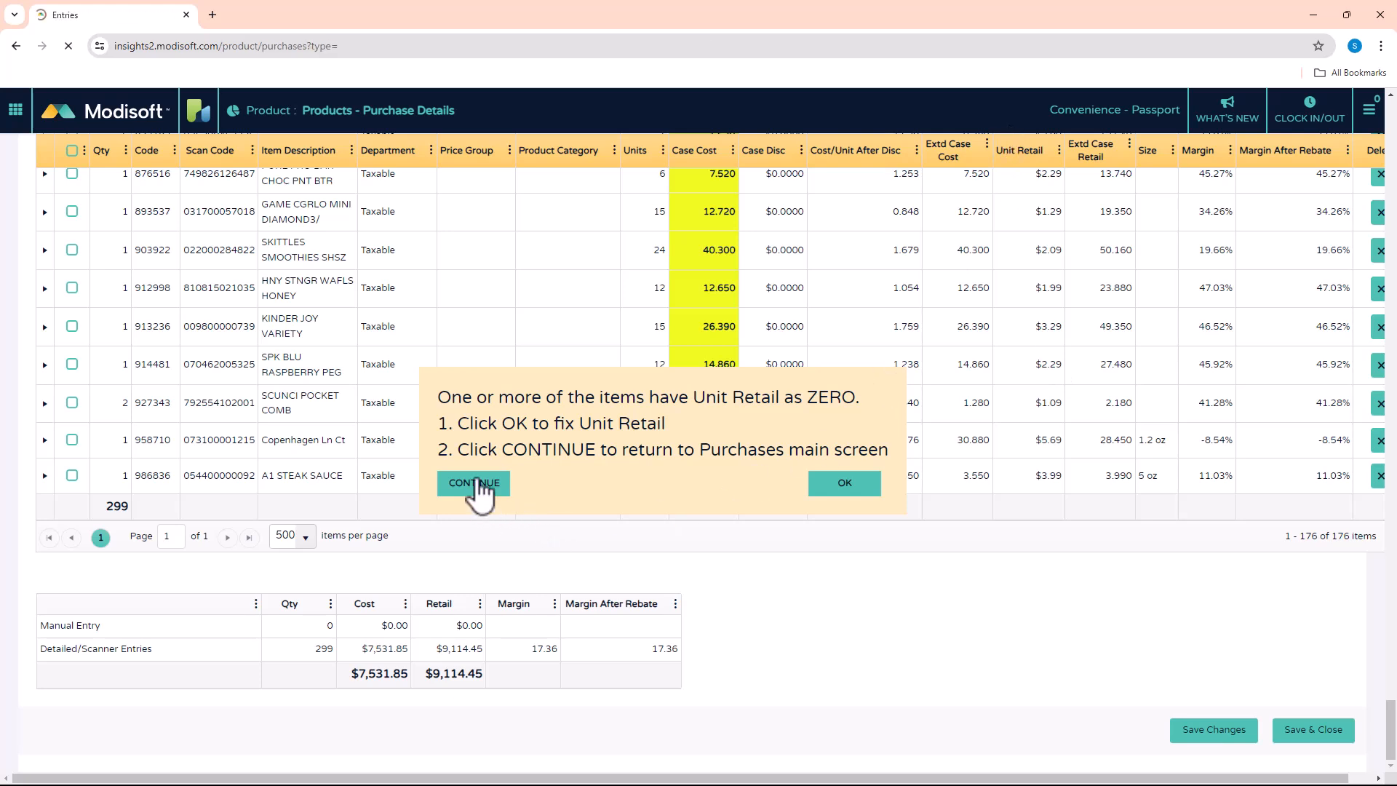